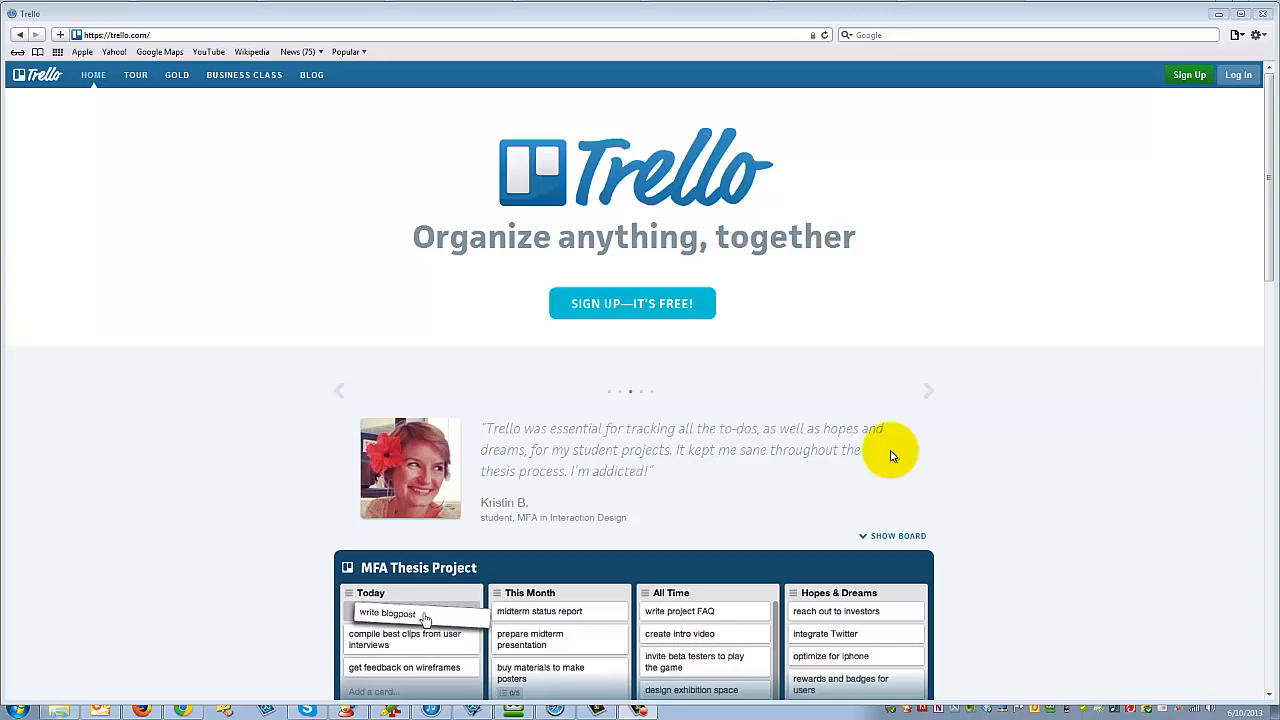
- Close the Trello home page window and review the label choices of the BrentnallsWA - Followups card in the Today list
left_click(1262, 14)
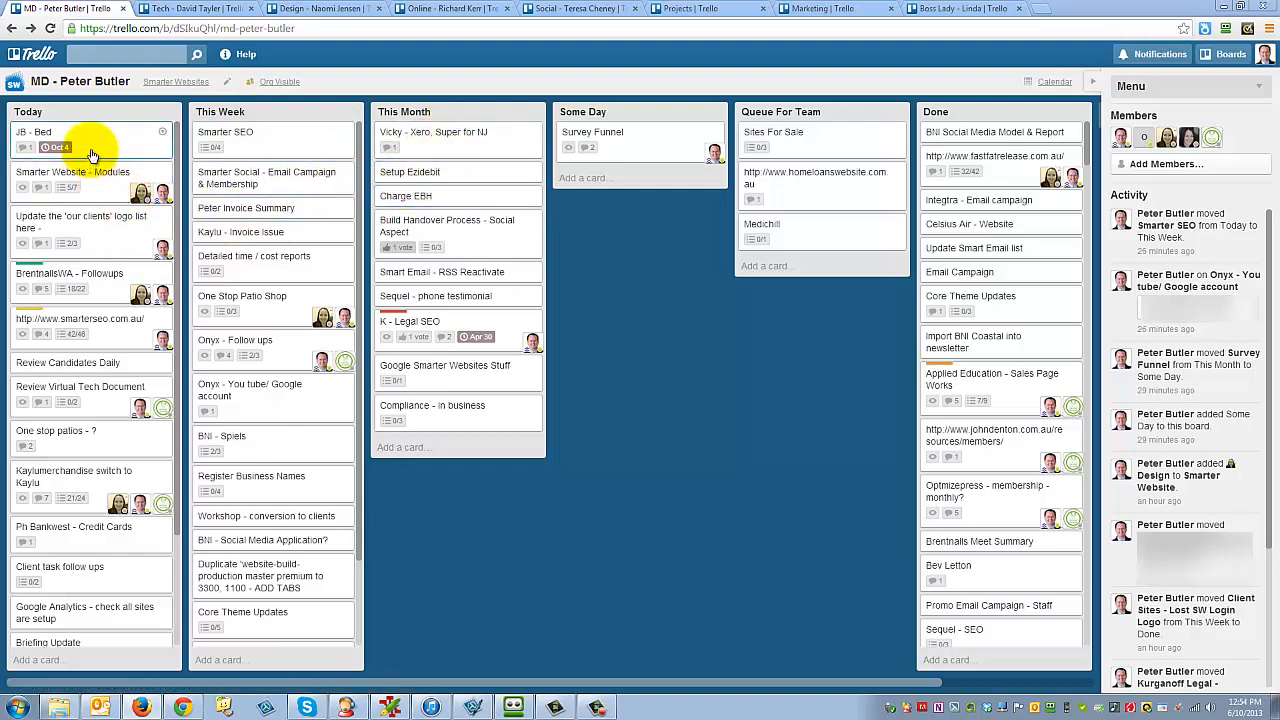
left_click(101, 281)
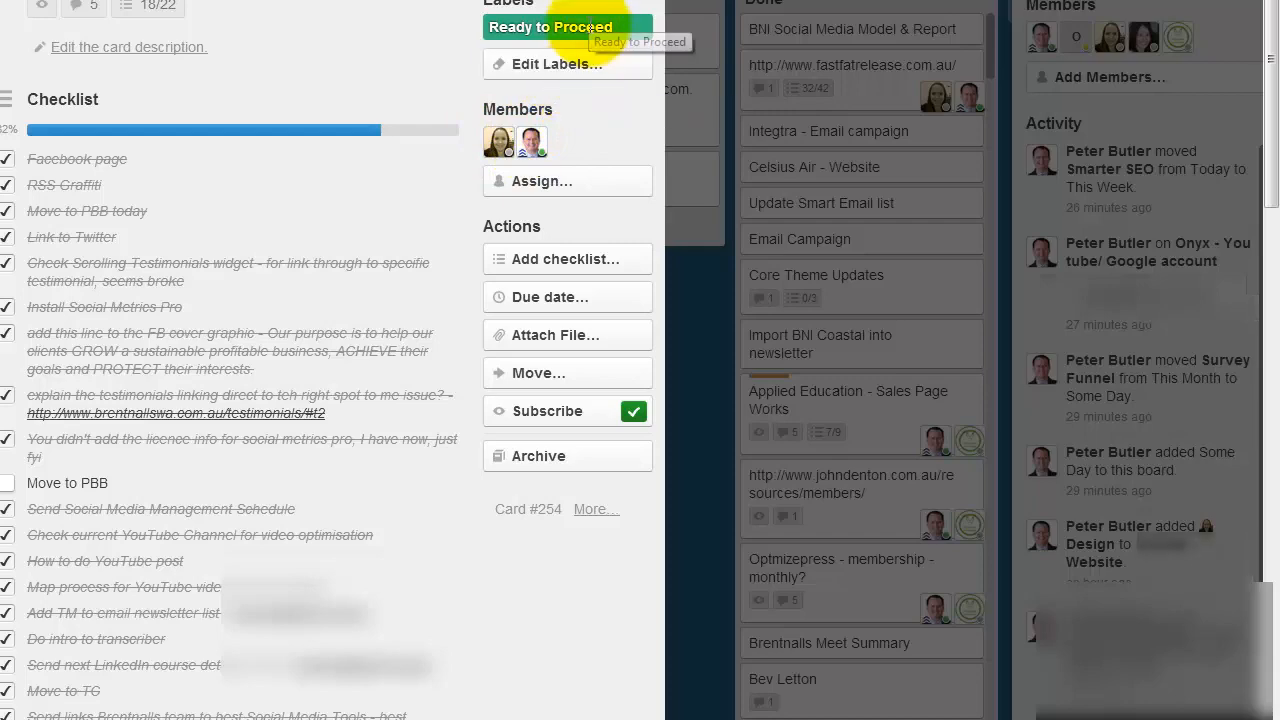
left_click(593, 70)
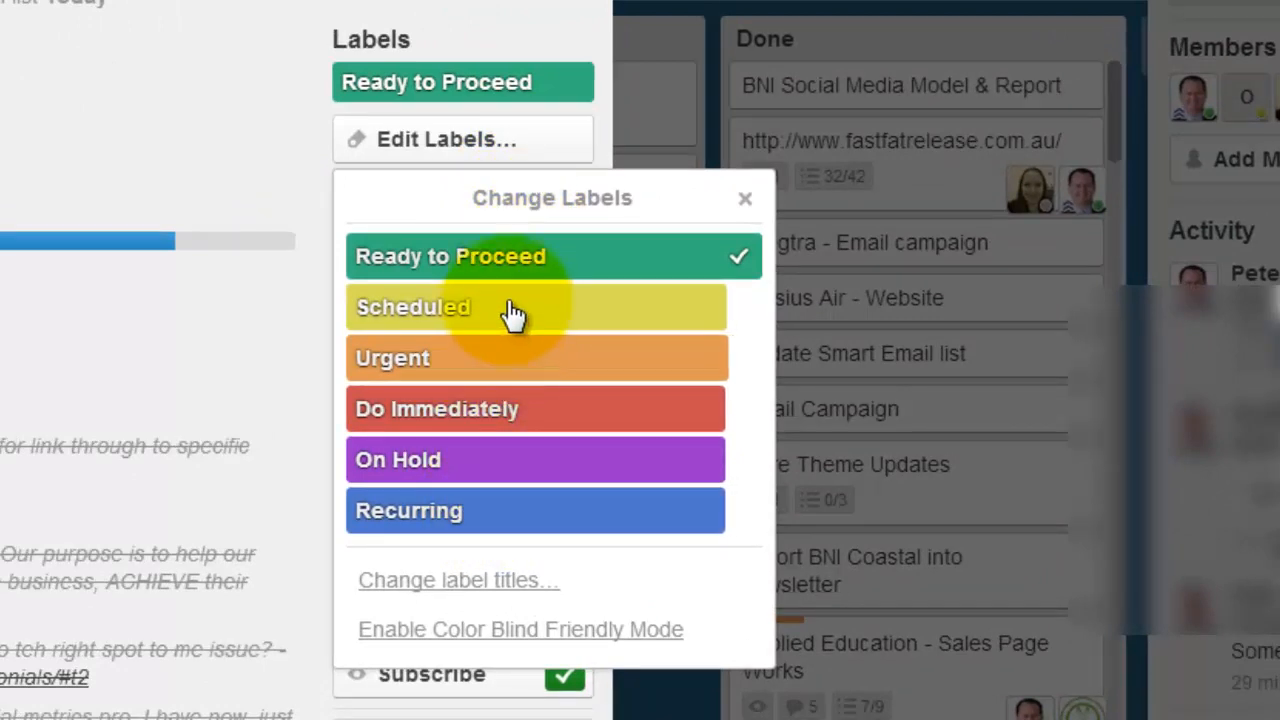
left_click(747, 199)
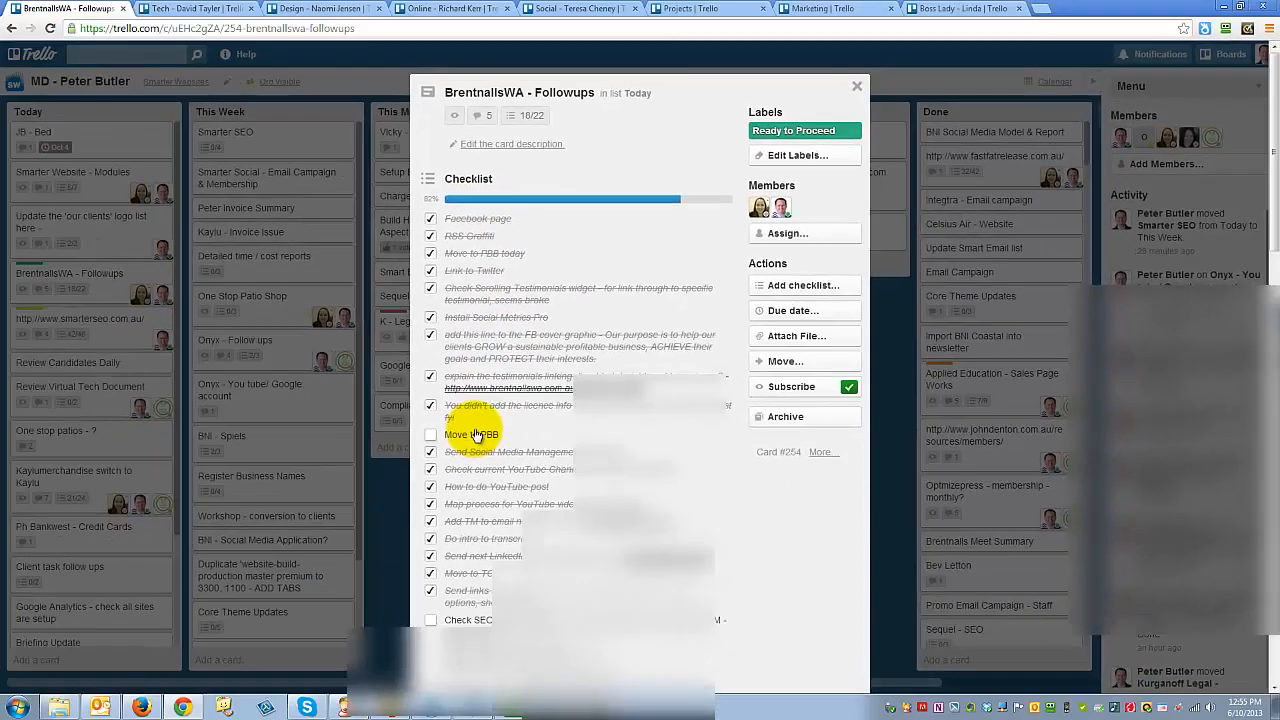
- Examine the card's checklist and the boards it can be moved to, and close the card without moving it
scroll(477, 434, "down", 3)
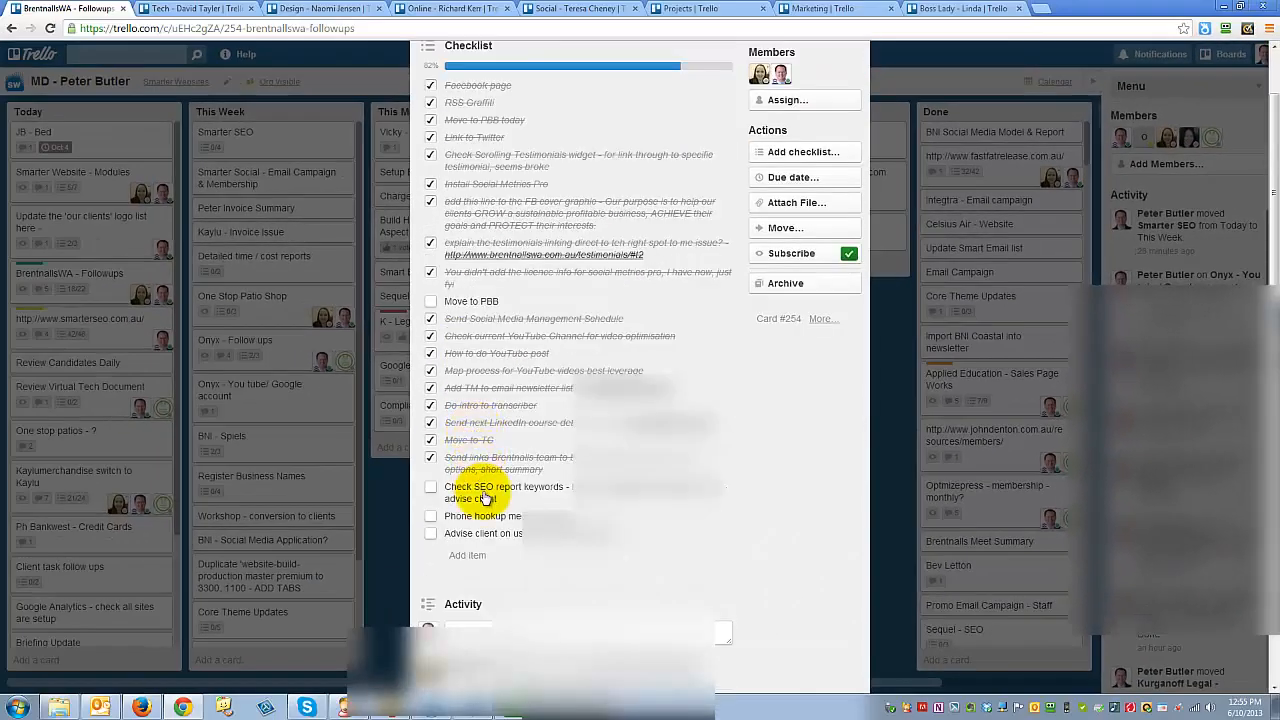
scroll(530, 490, "up", 3)
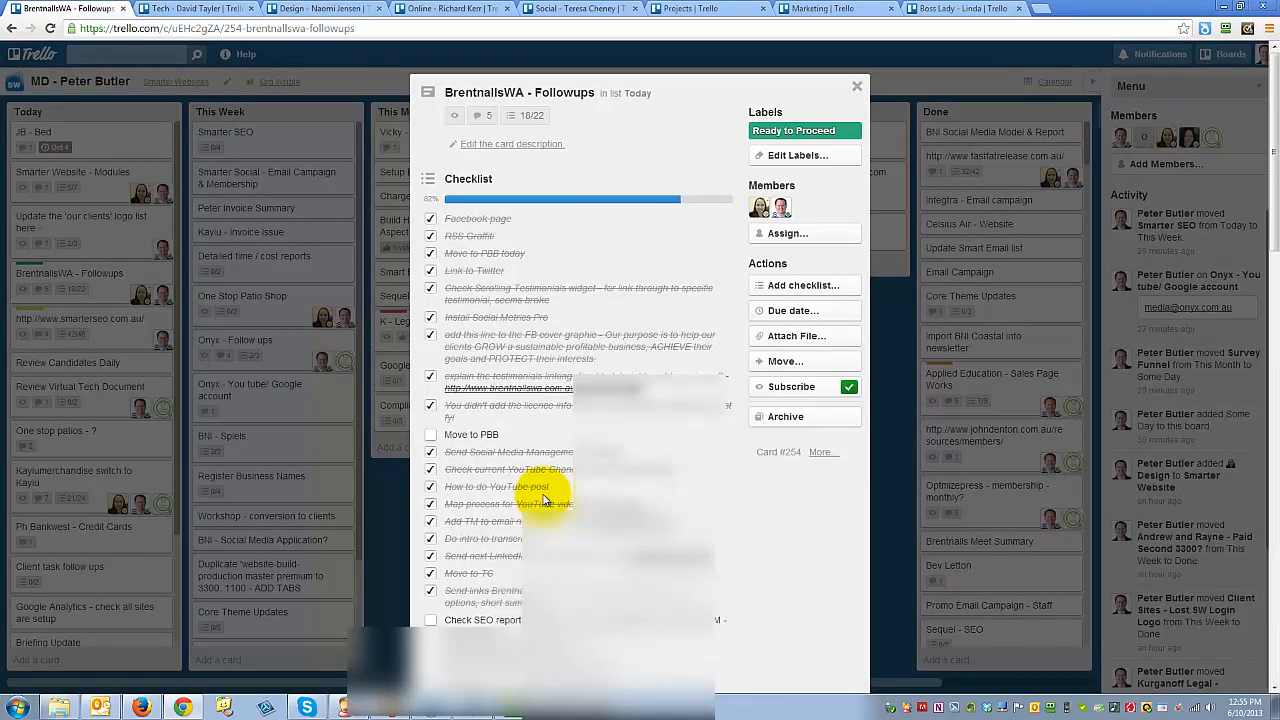
left_click(776, 364)
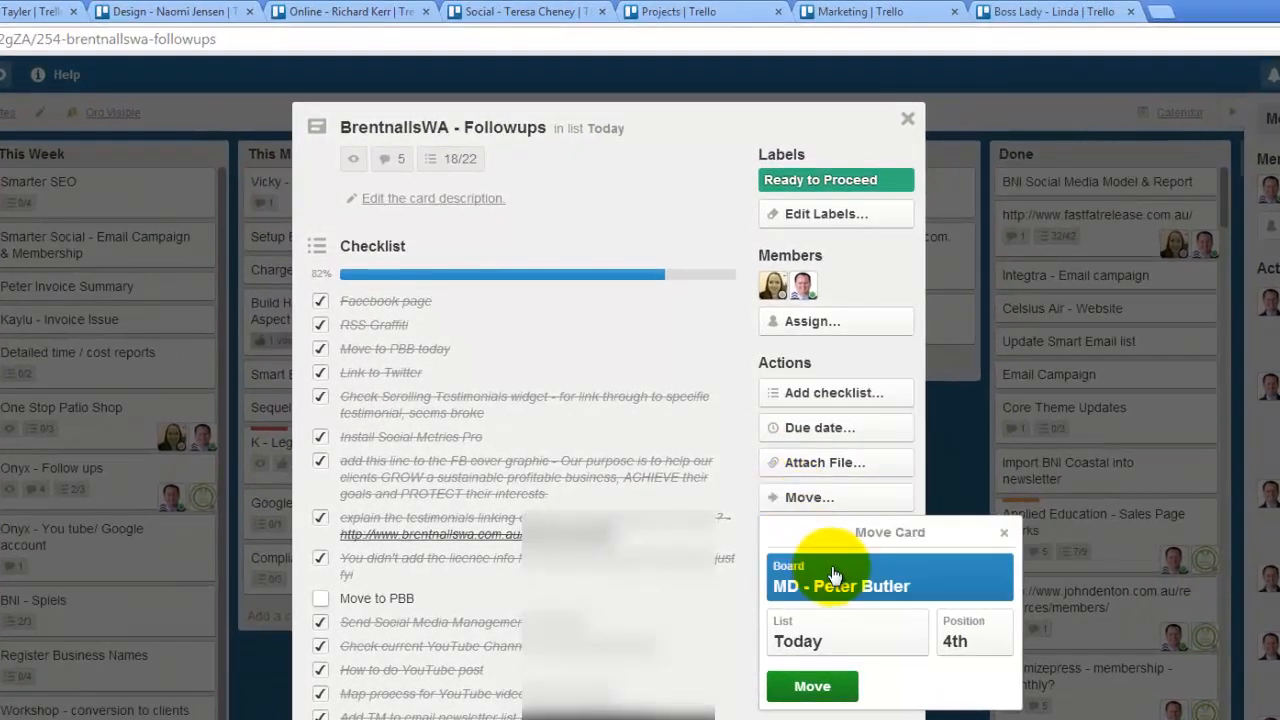
left_click(833, 577)
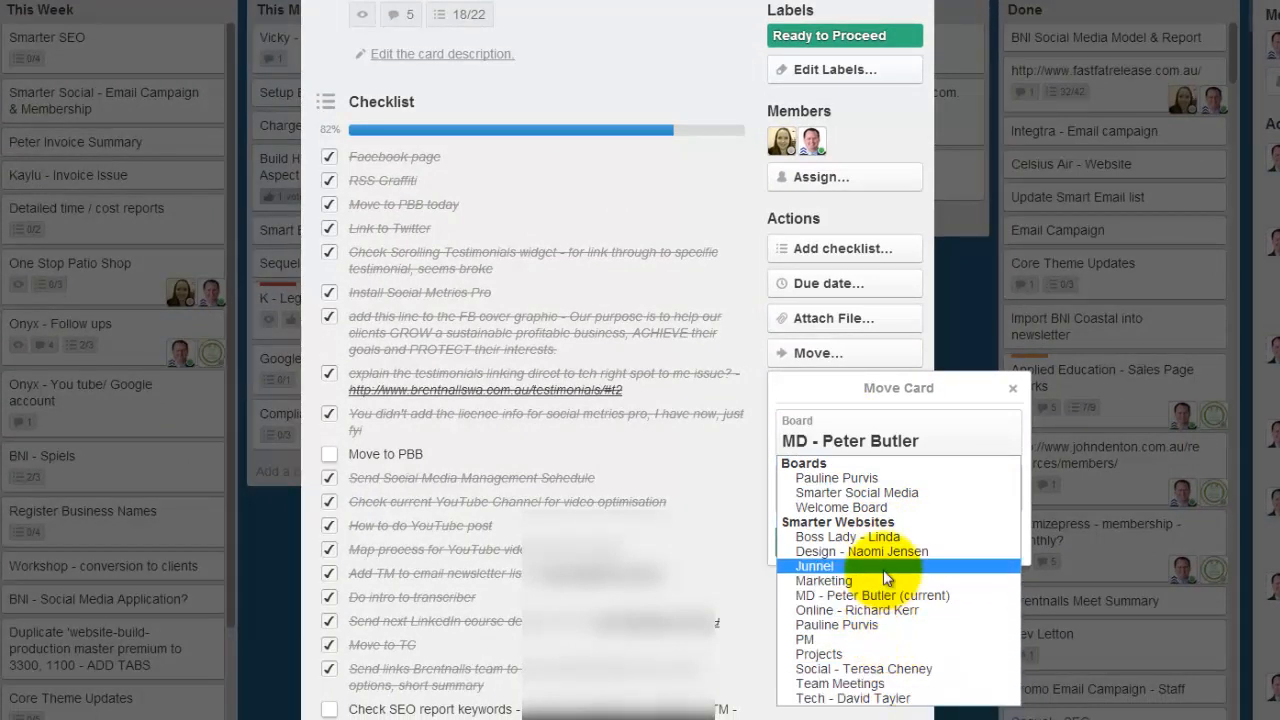
left_click(1011, 389)
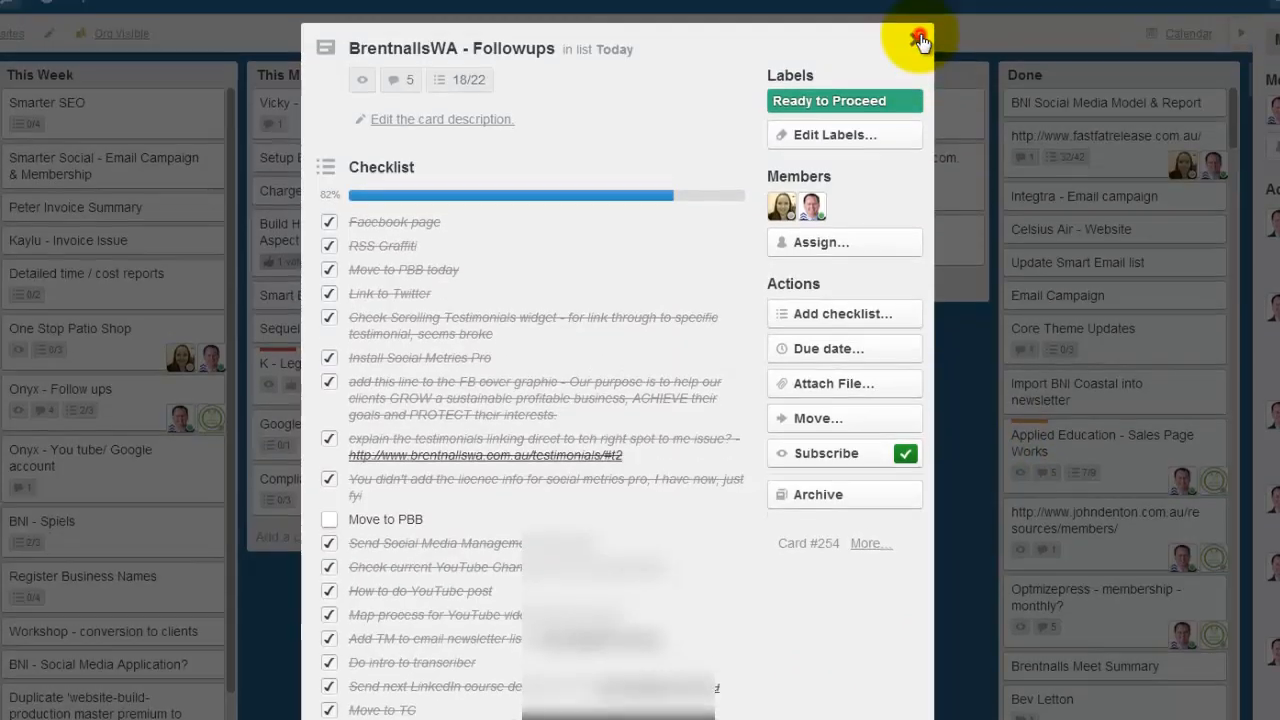
left_click(918, 6)
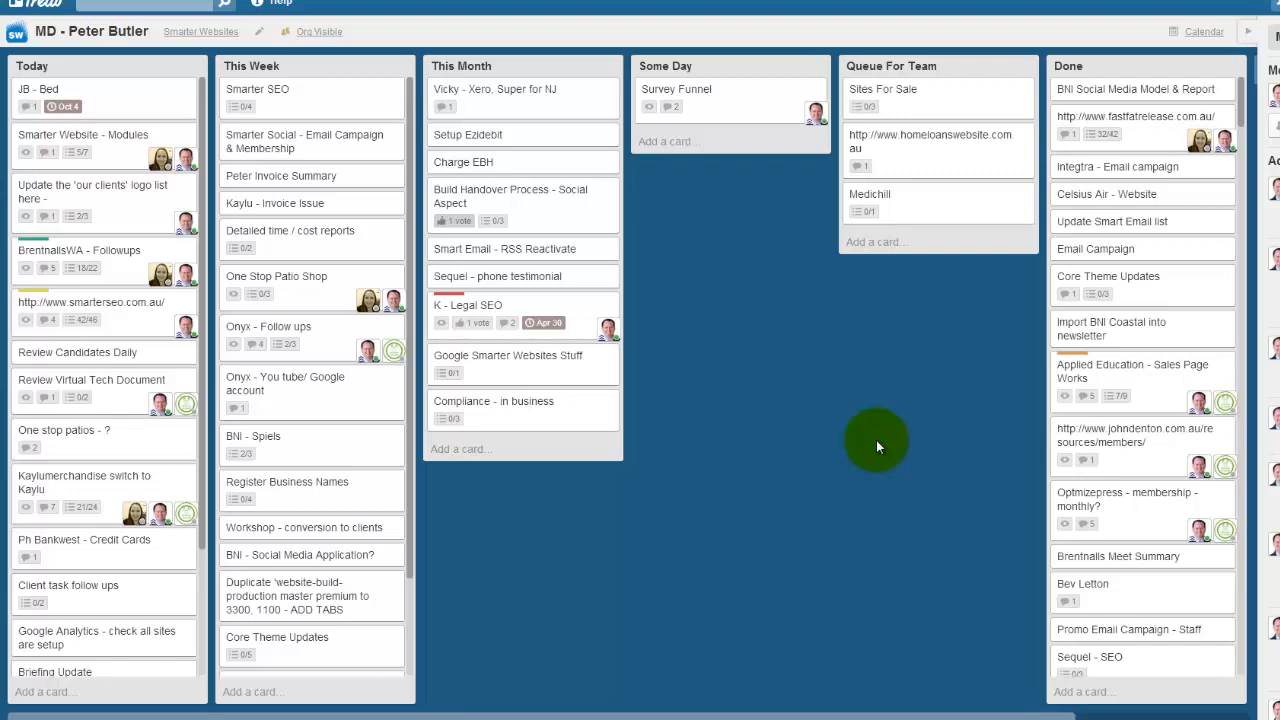
- Reopen the BrentnallsWA - Followups card, read through its checklist and activity comments, and close it
left_click(121, 268)
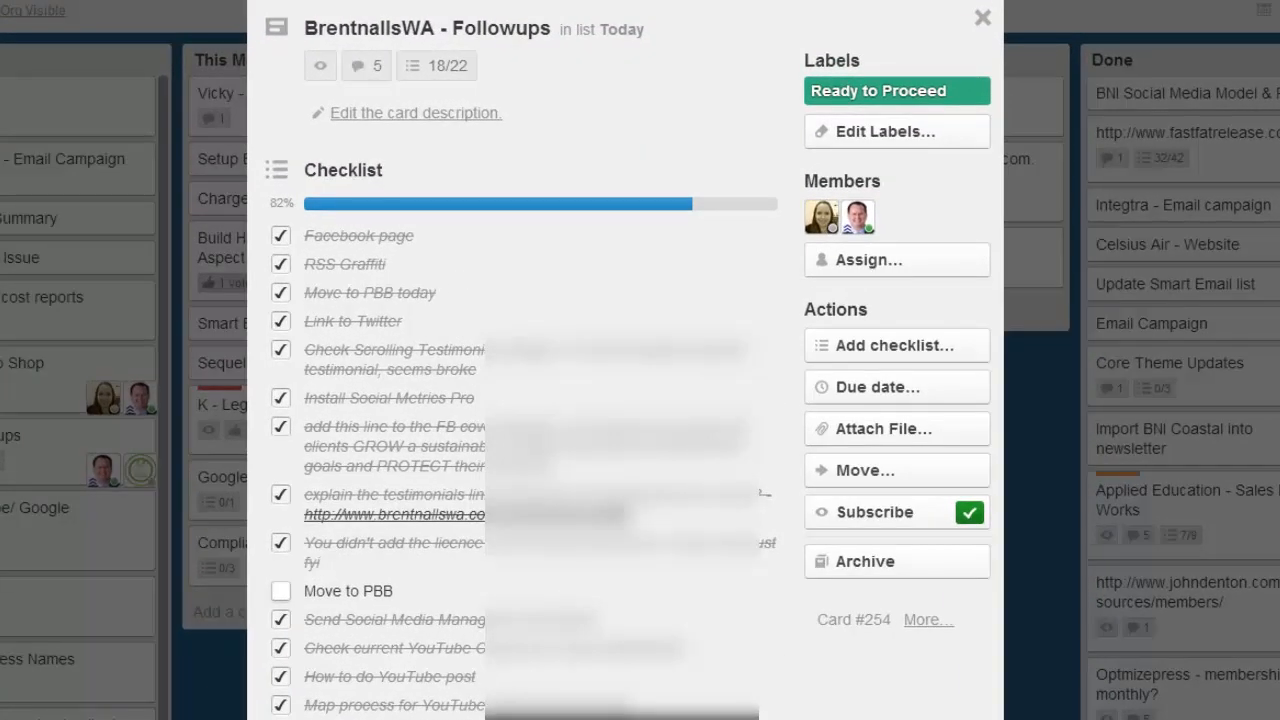
scroll(477, 452, "down", 3)
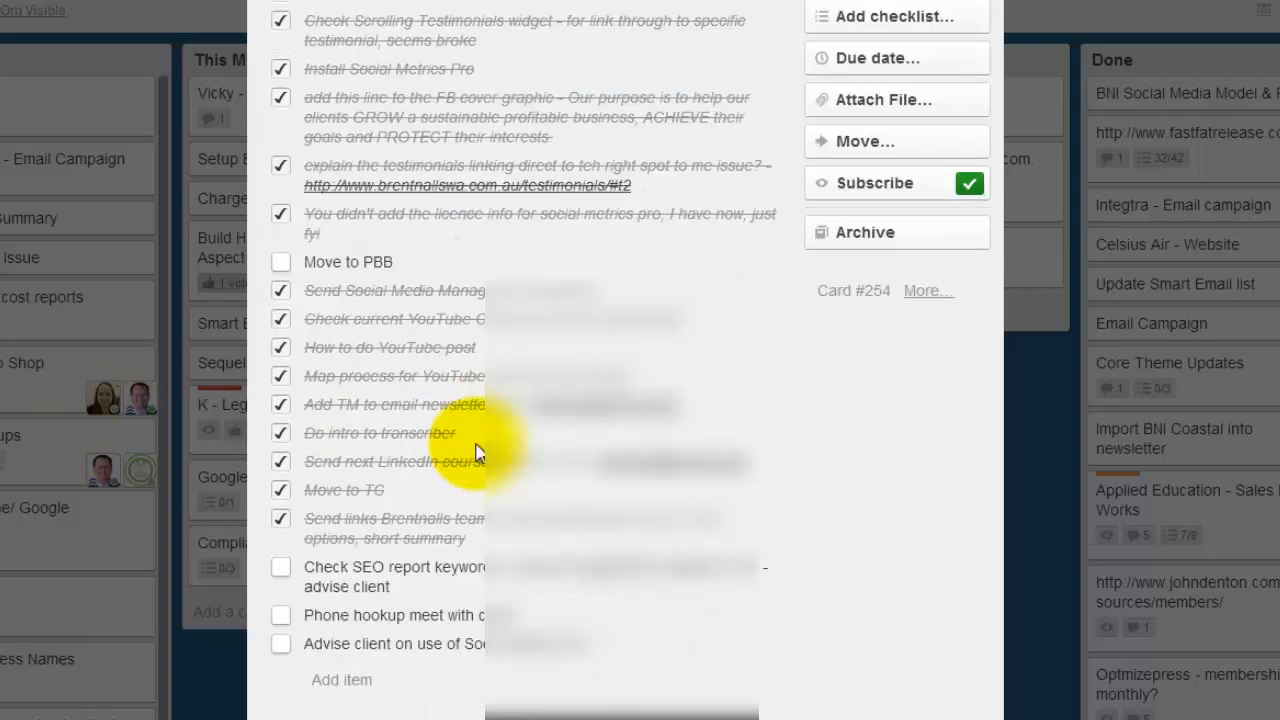
scroll(477, 452, "down", 3)
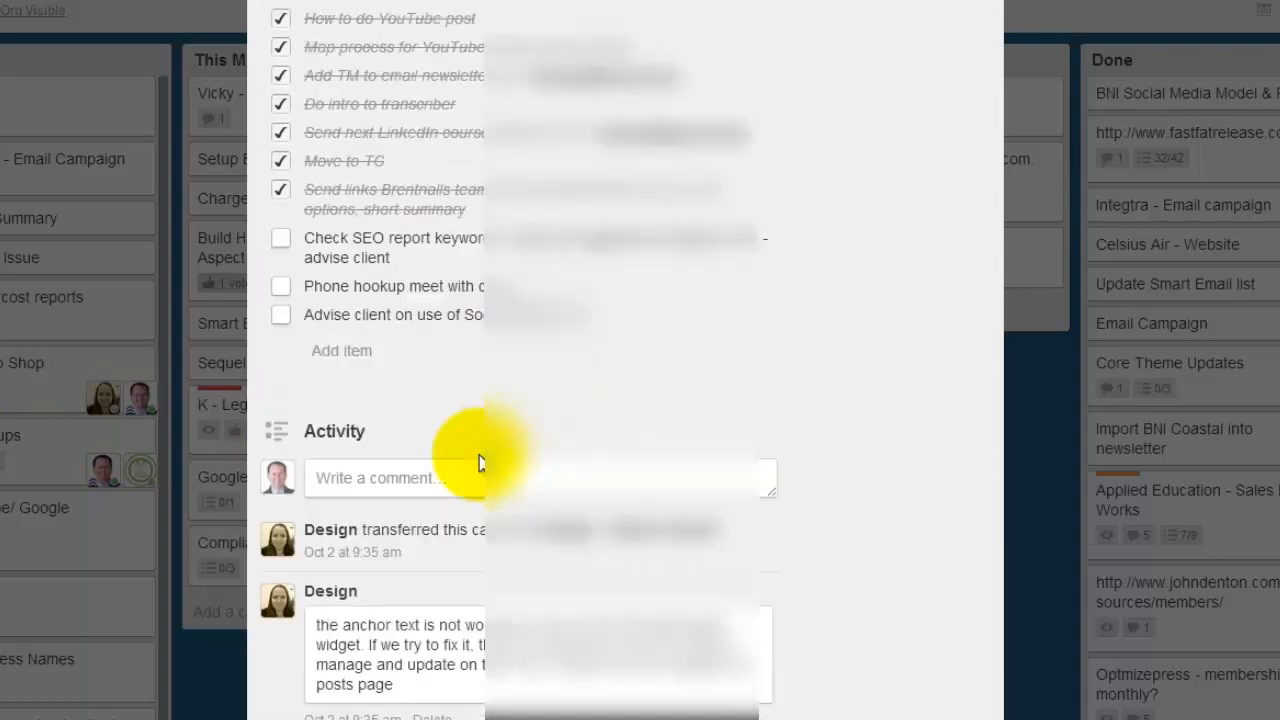
scroll(472, 528, "down", 1)
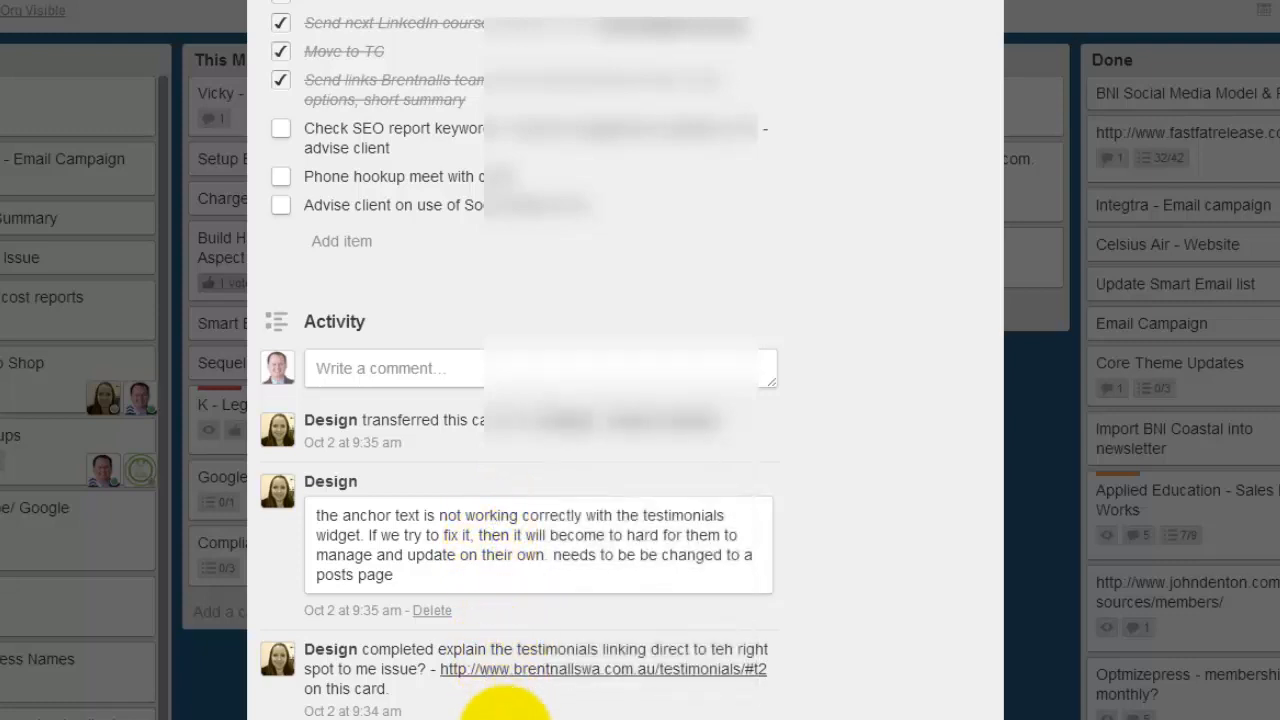
scroll(571, 643, "up", 7)
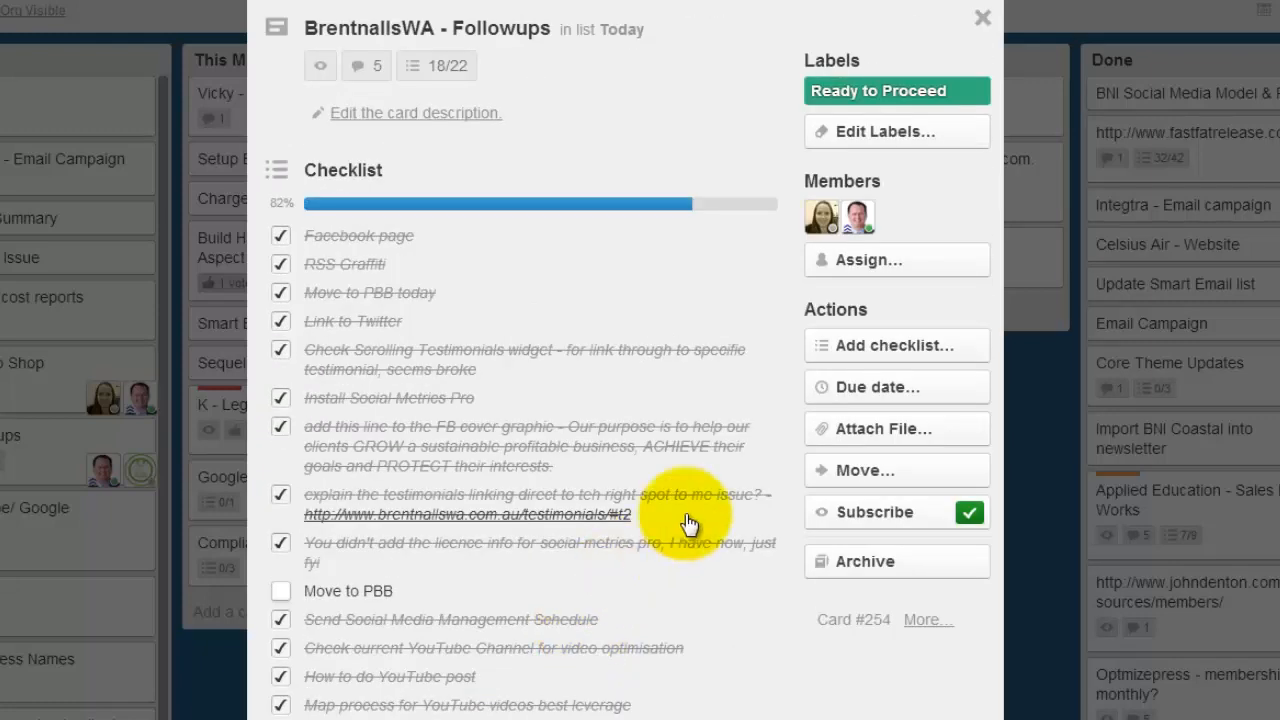
left_click(982, 18)
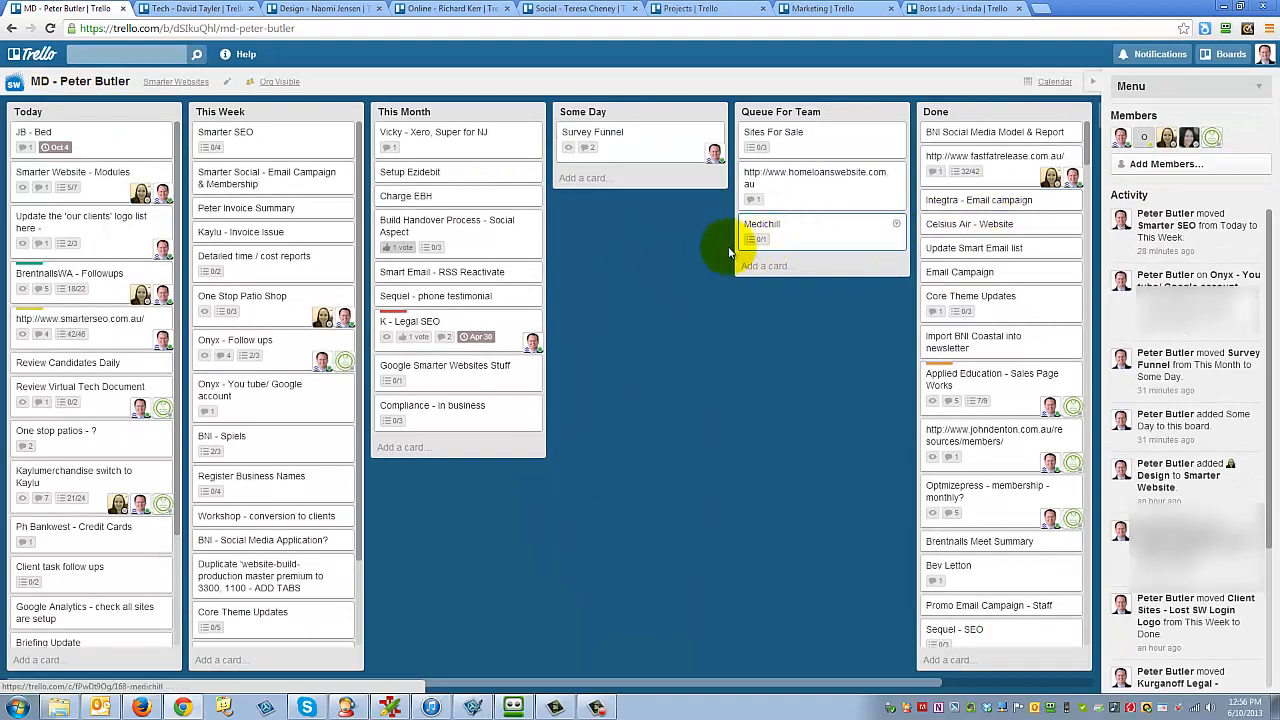
- Look through the Tech, Design, Online, Social, Projects, Marketing and Boss Lady boards, and return to the MD board
left_click(215, 12)
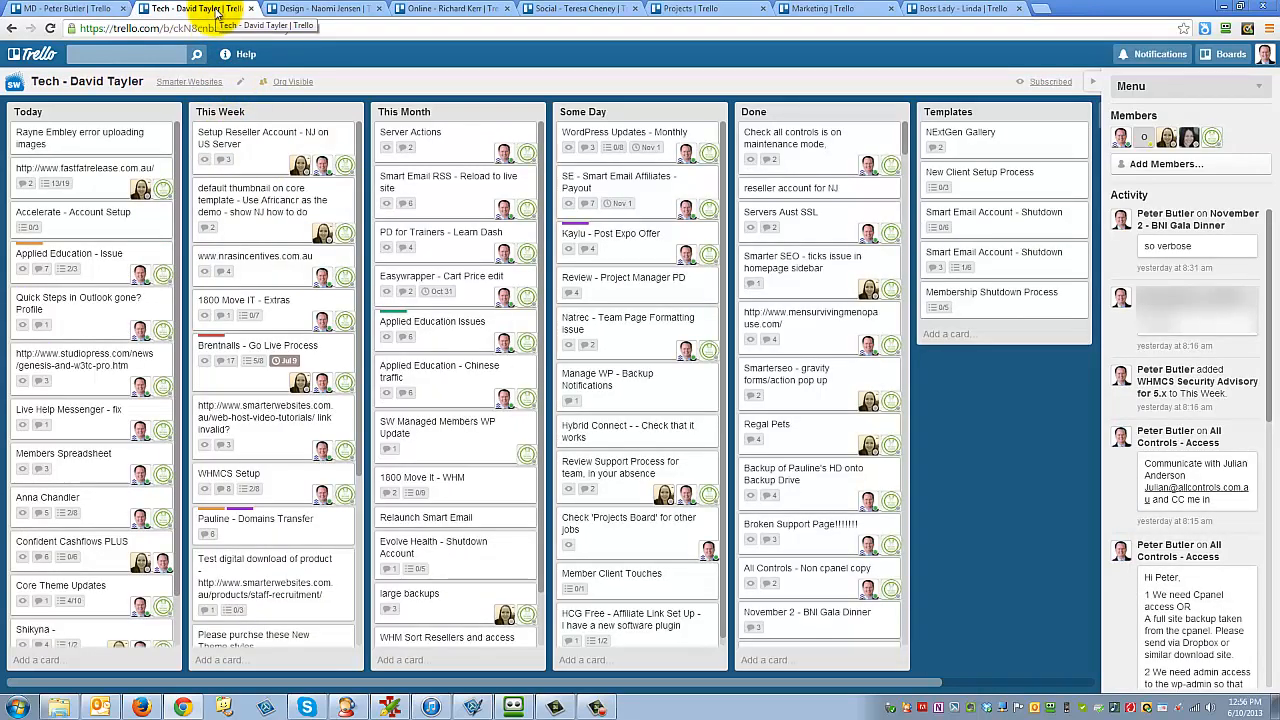
left_click(326, 12)
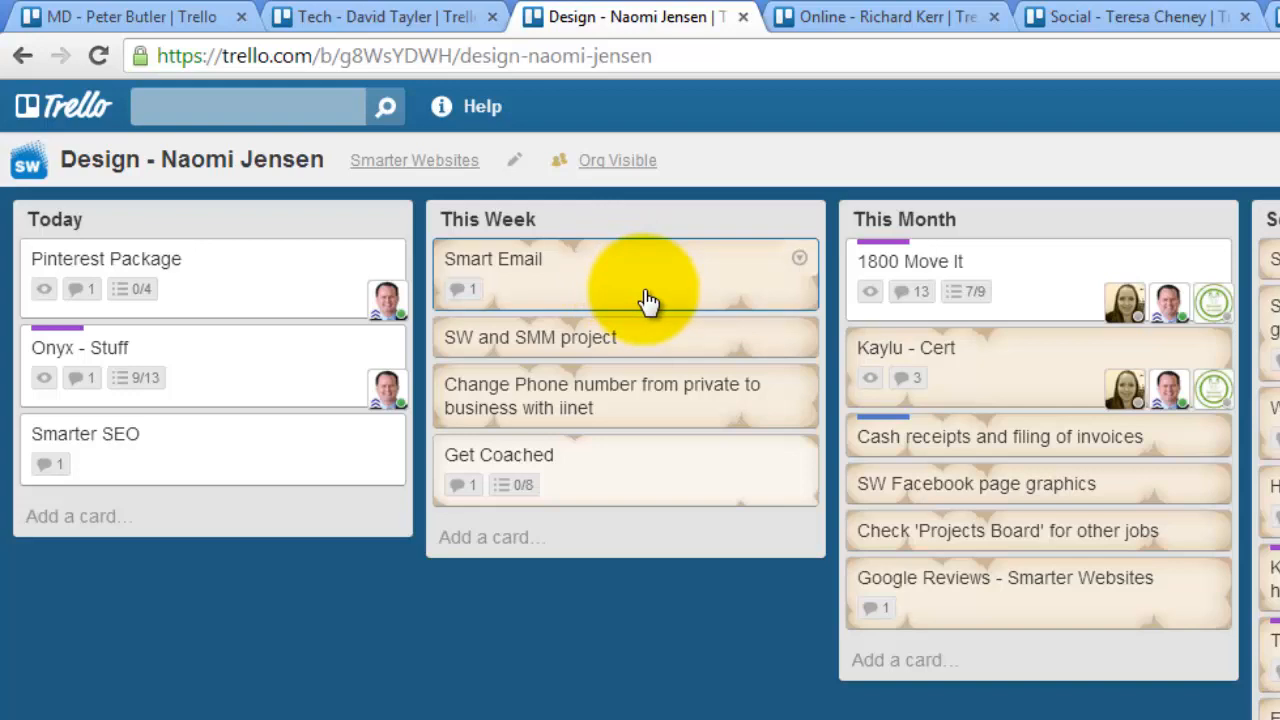
left_click(903, 22)
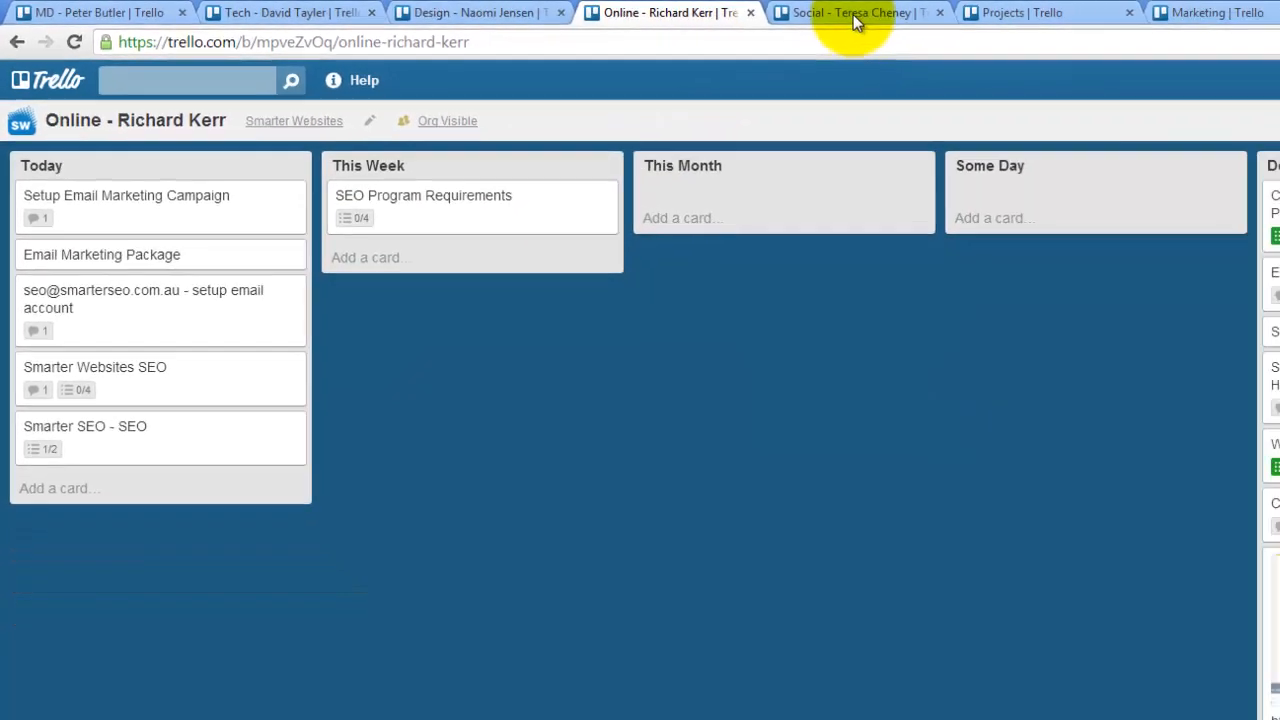
left_click(1155, 17)
left_click(688, 10)
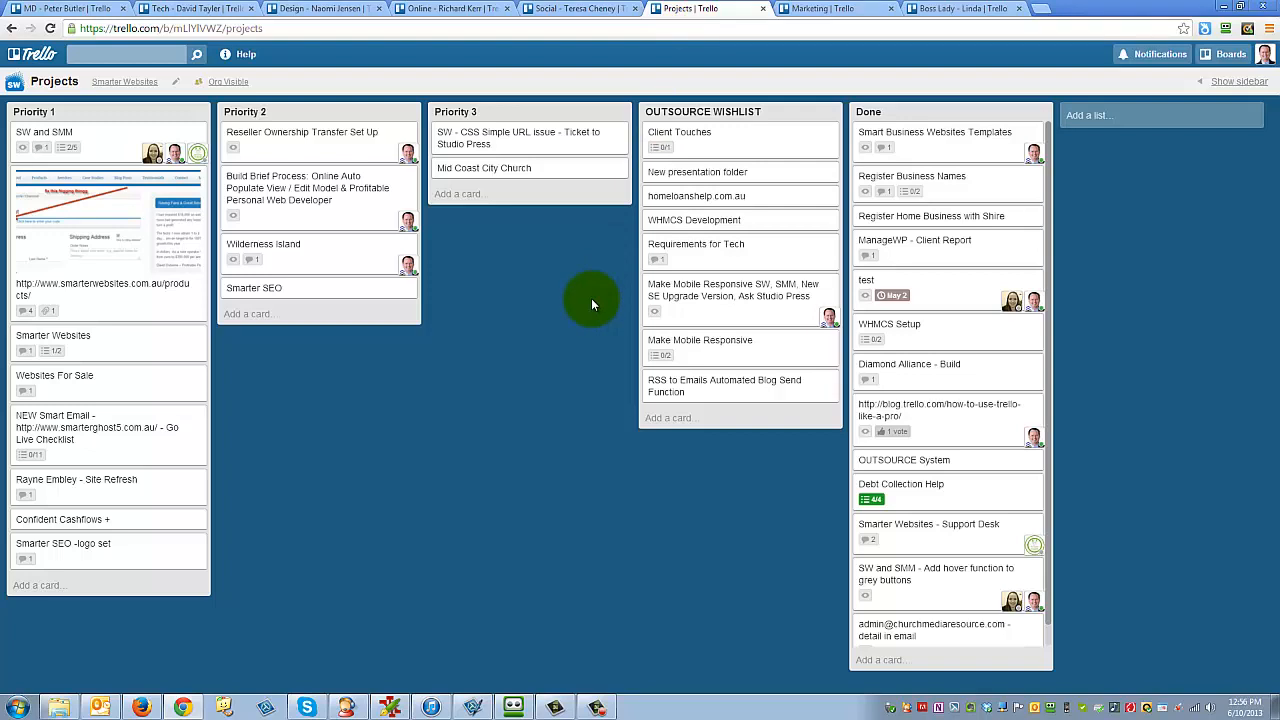
left_click(815, 10)
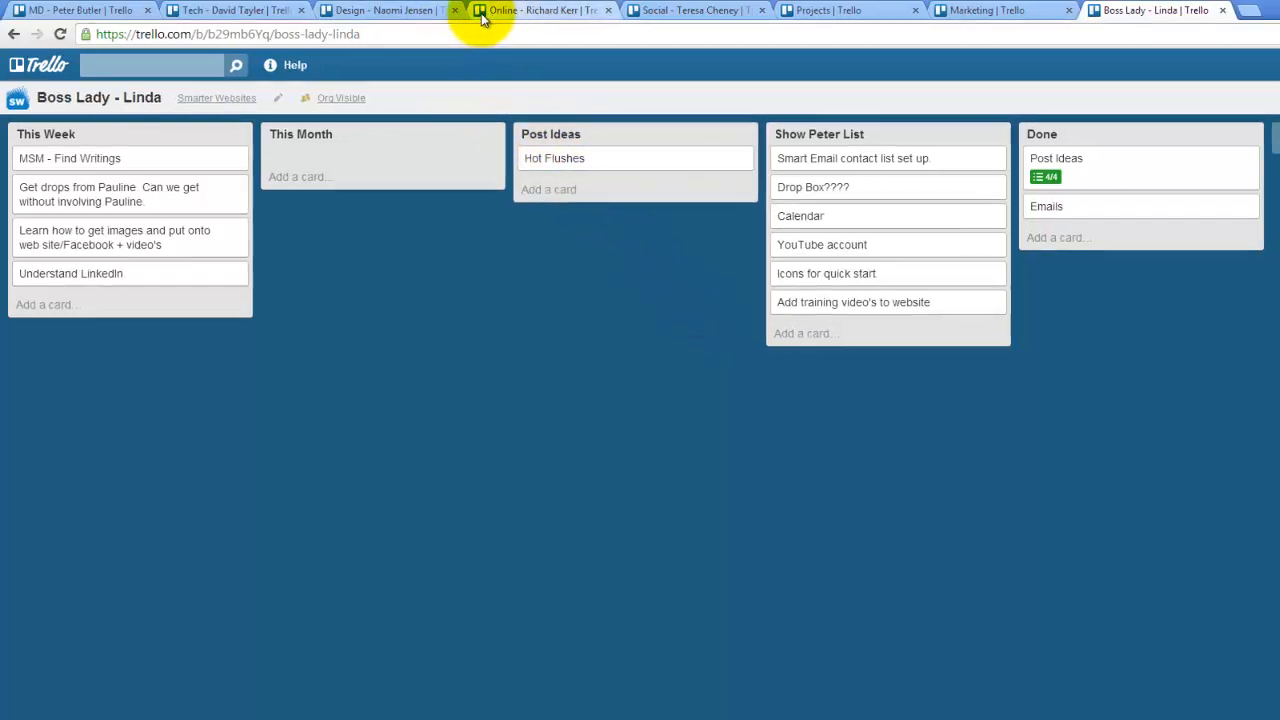
left_click(100, 10)
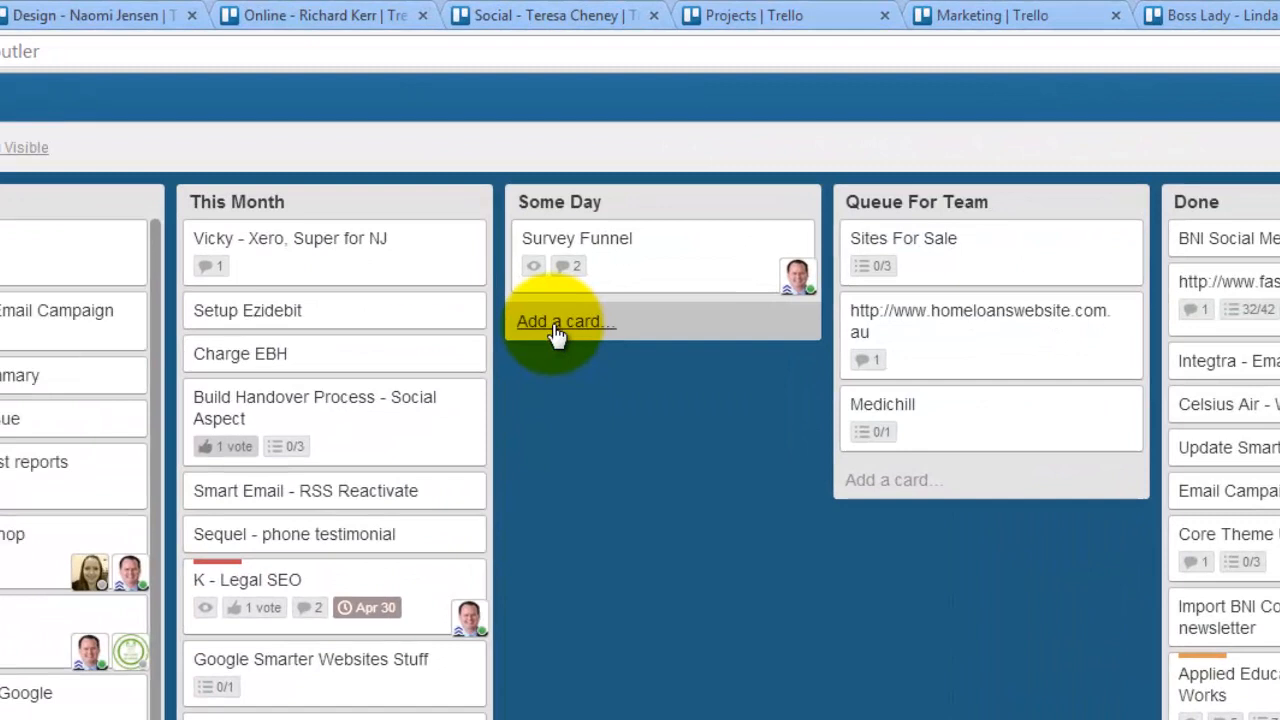
- Add a card titled "Edit and load video and post" to the Some Day list
left_click(579, 177)
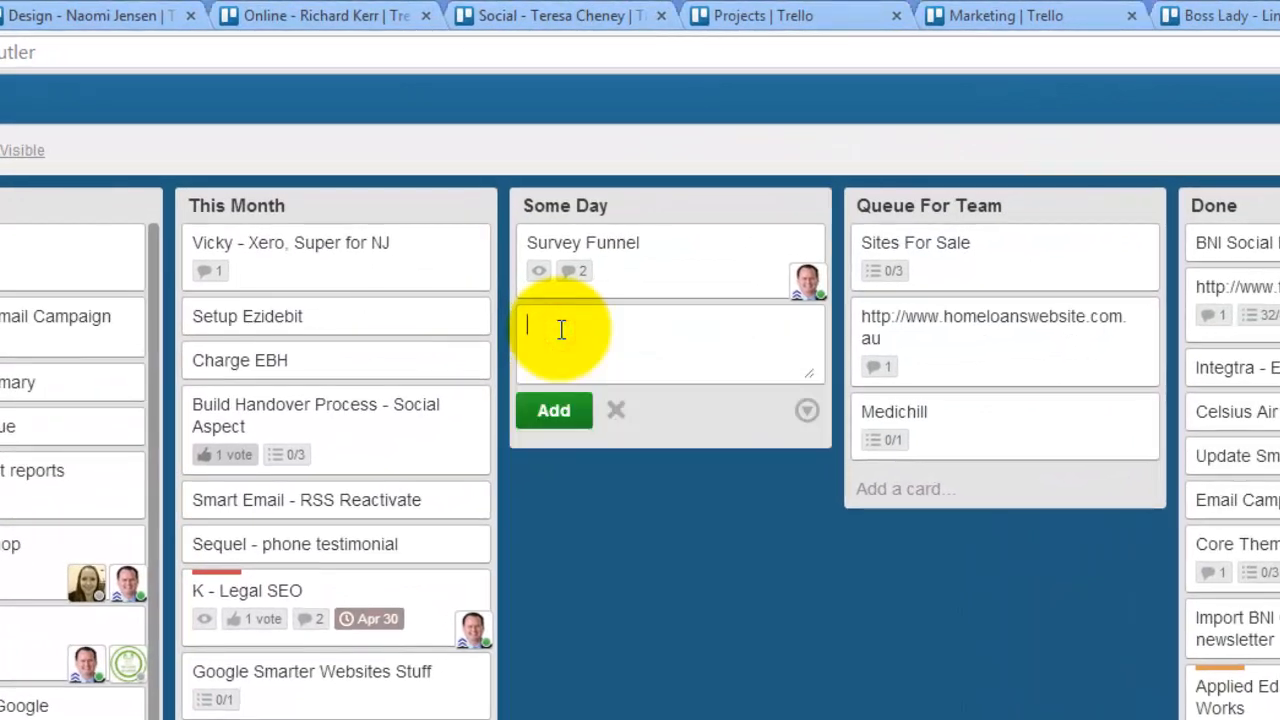
type("Edit")
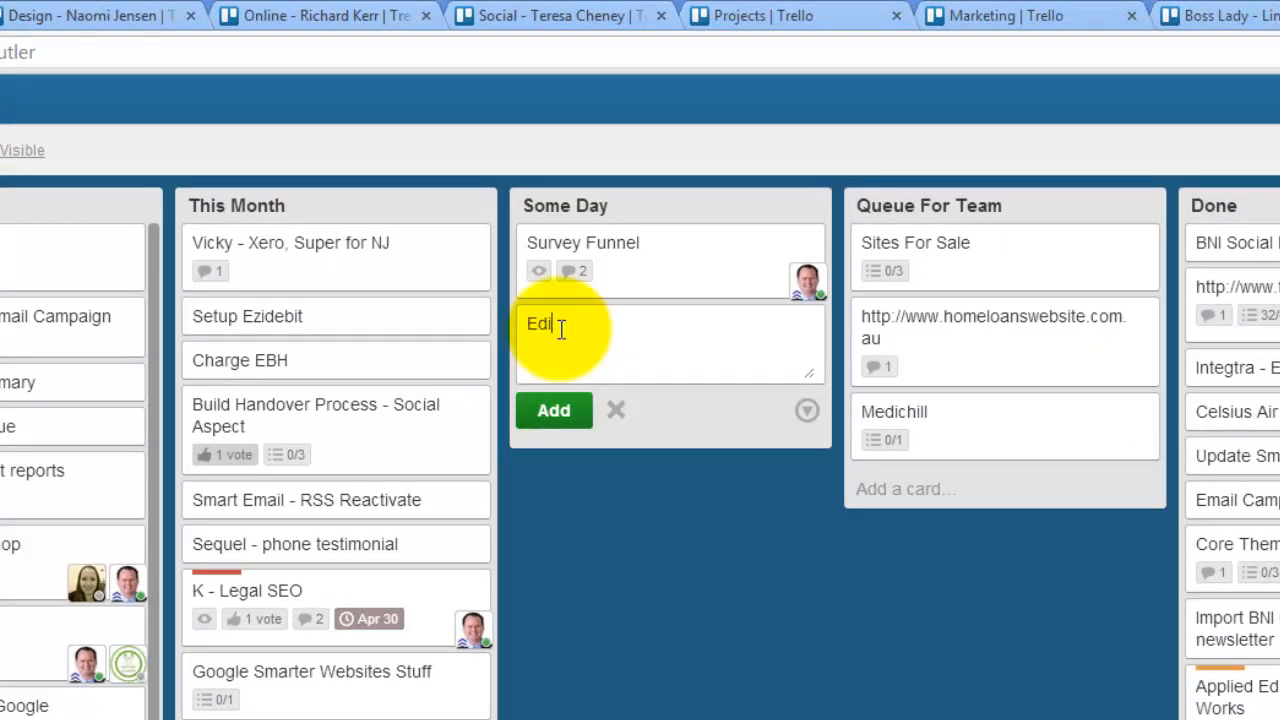
type(" and load video and post")
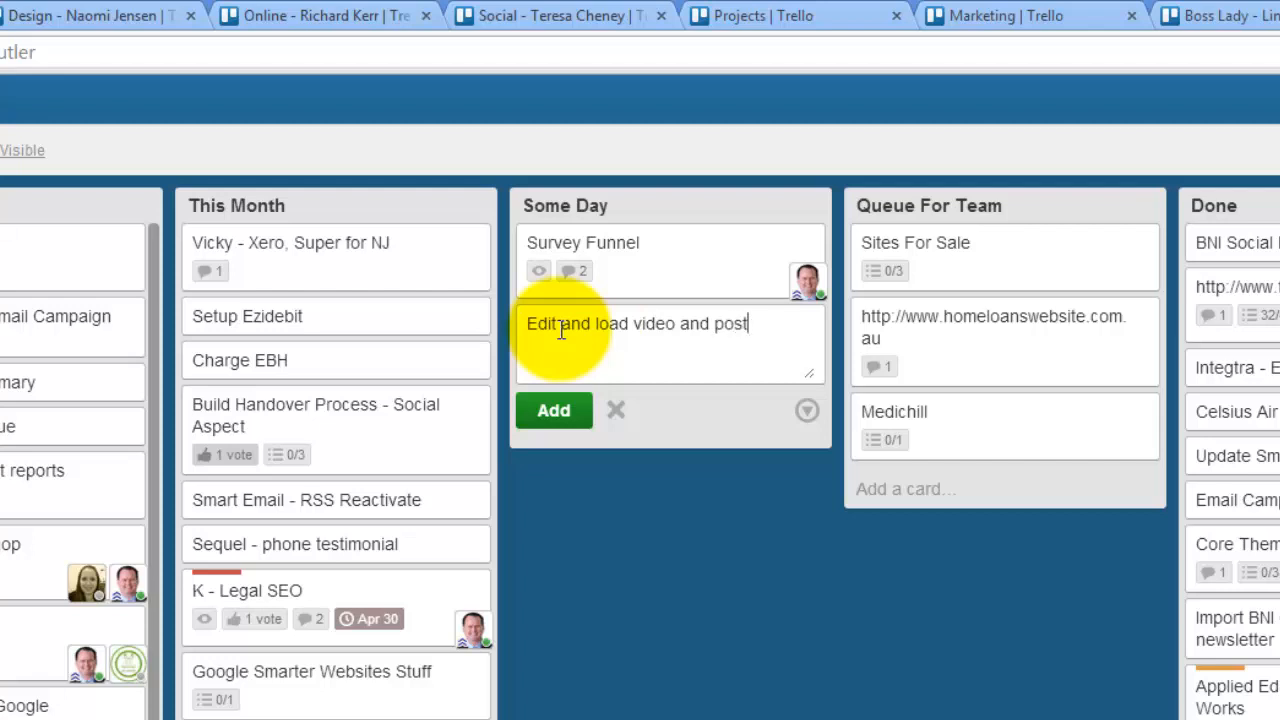
key("Return")
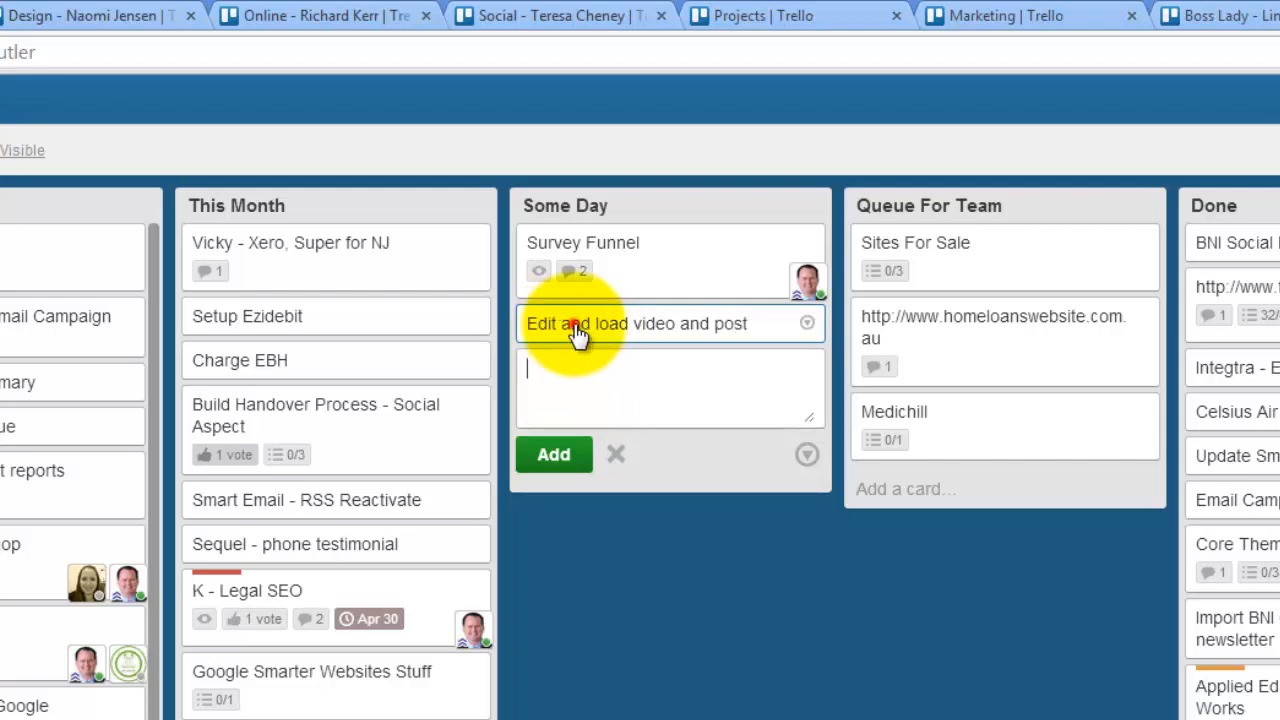
- Add a checklist to the "Edit and load video and post" card with the first item "edit video"
left_click(572, 335)
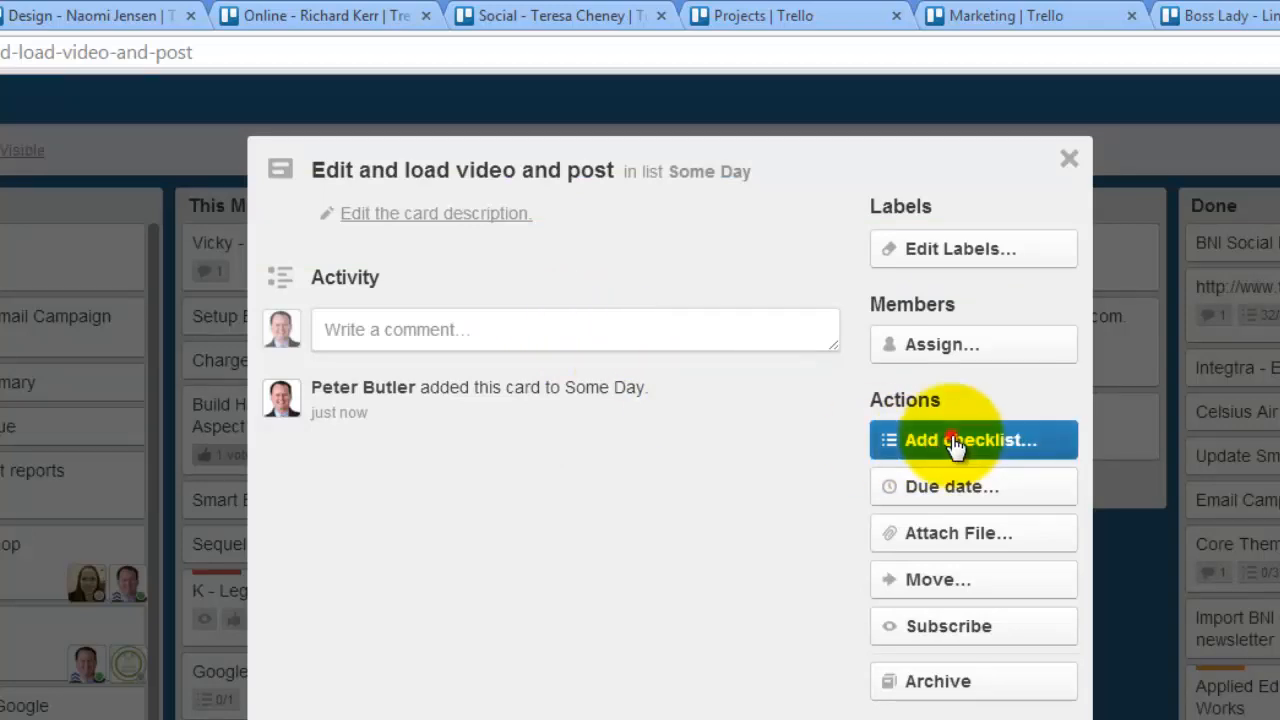
left_click(915, 440)
left_click(934, 690)
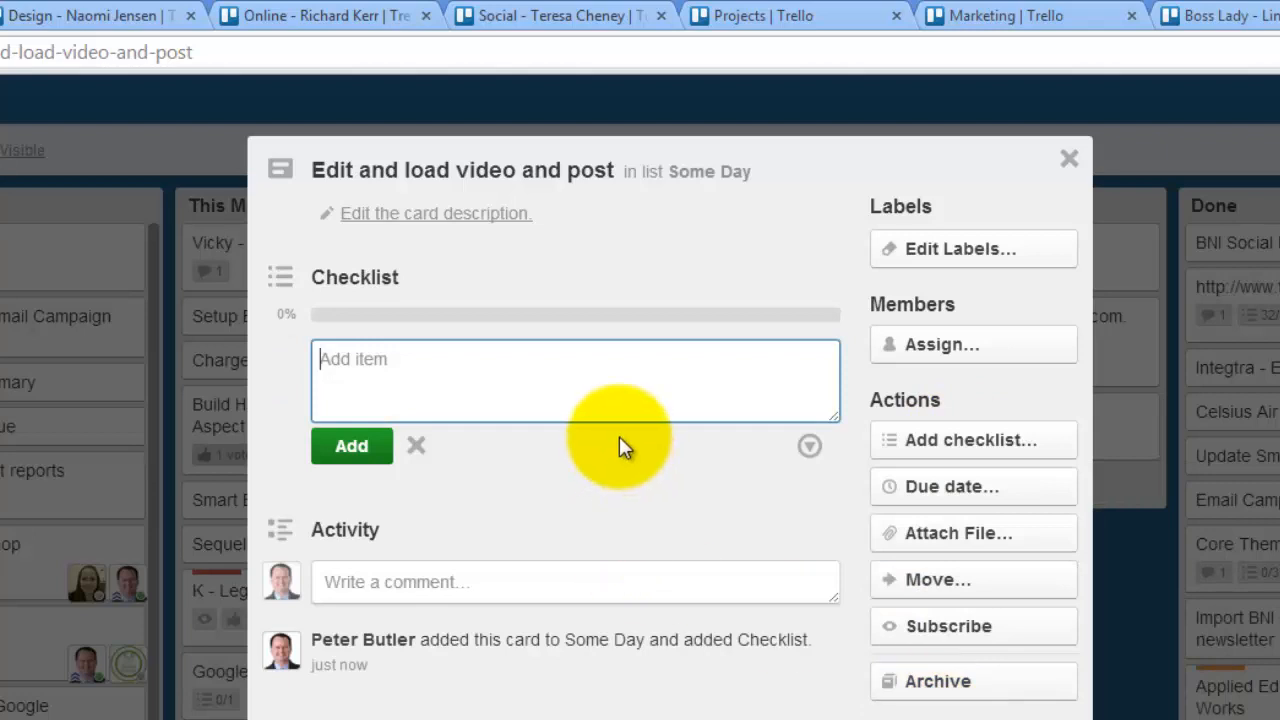
type("edit video")
key("Return")
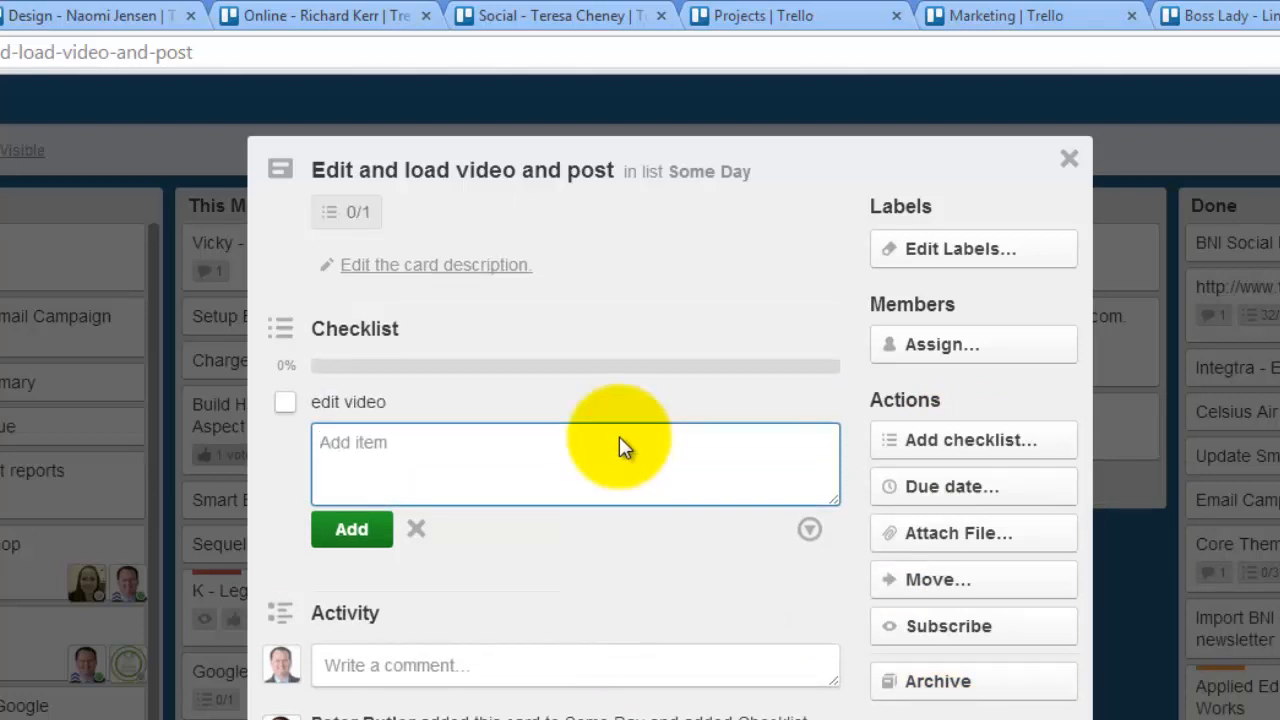
- Add the items "add to youtube" and "add to post" to the card's checklist
type("add to youtube")
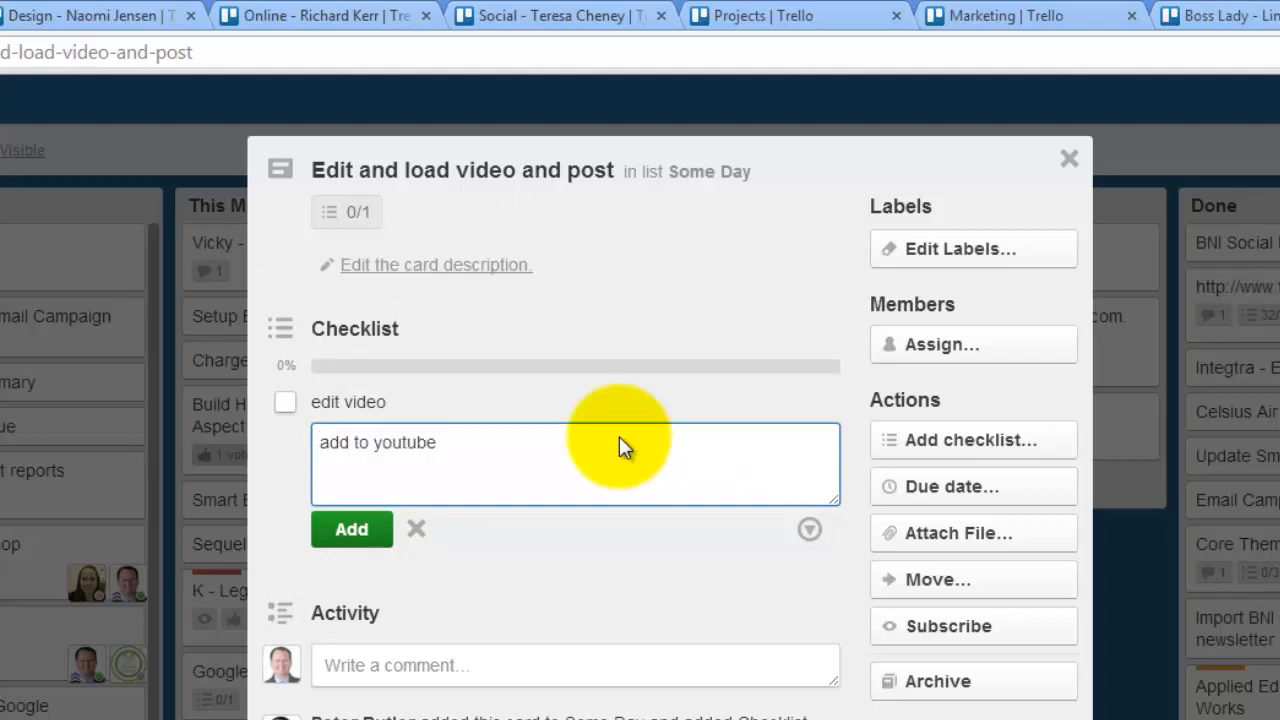
key("Return")
type("a")
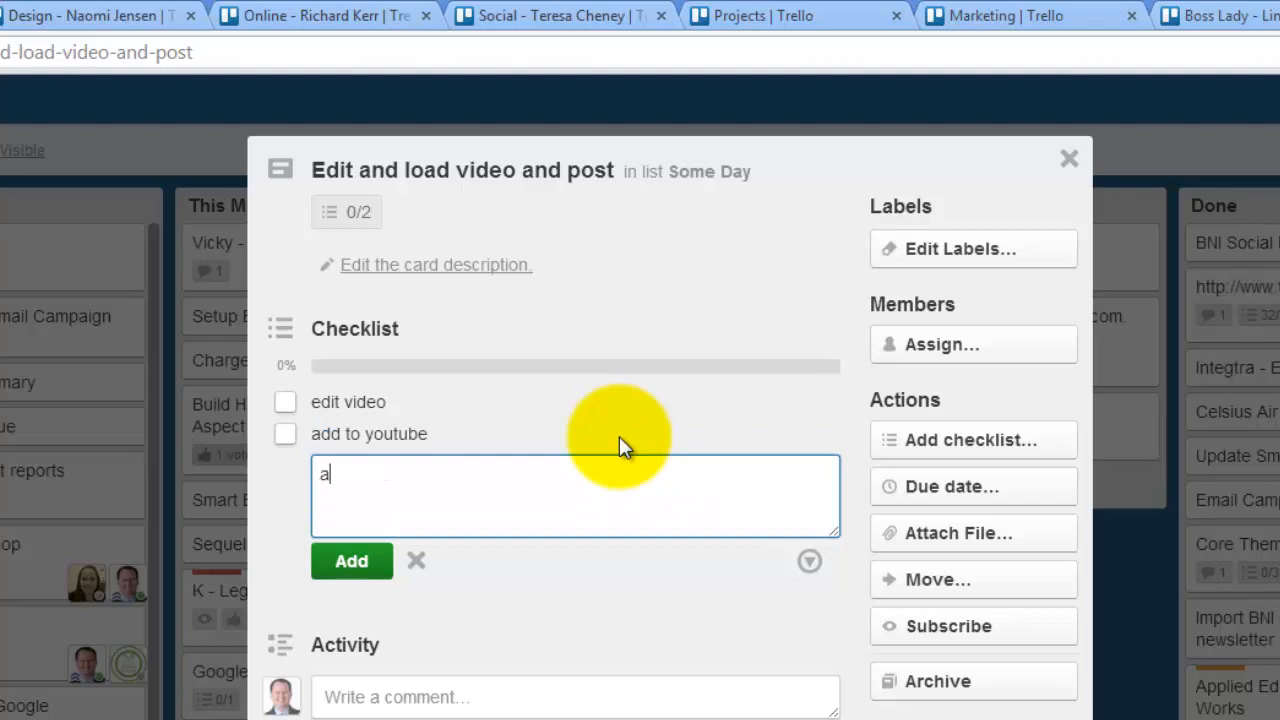
type("dd to post")
key("Return")
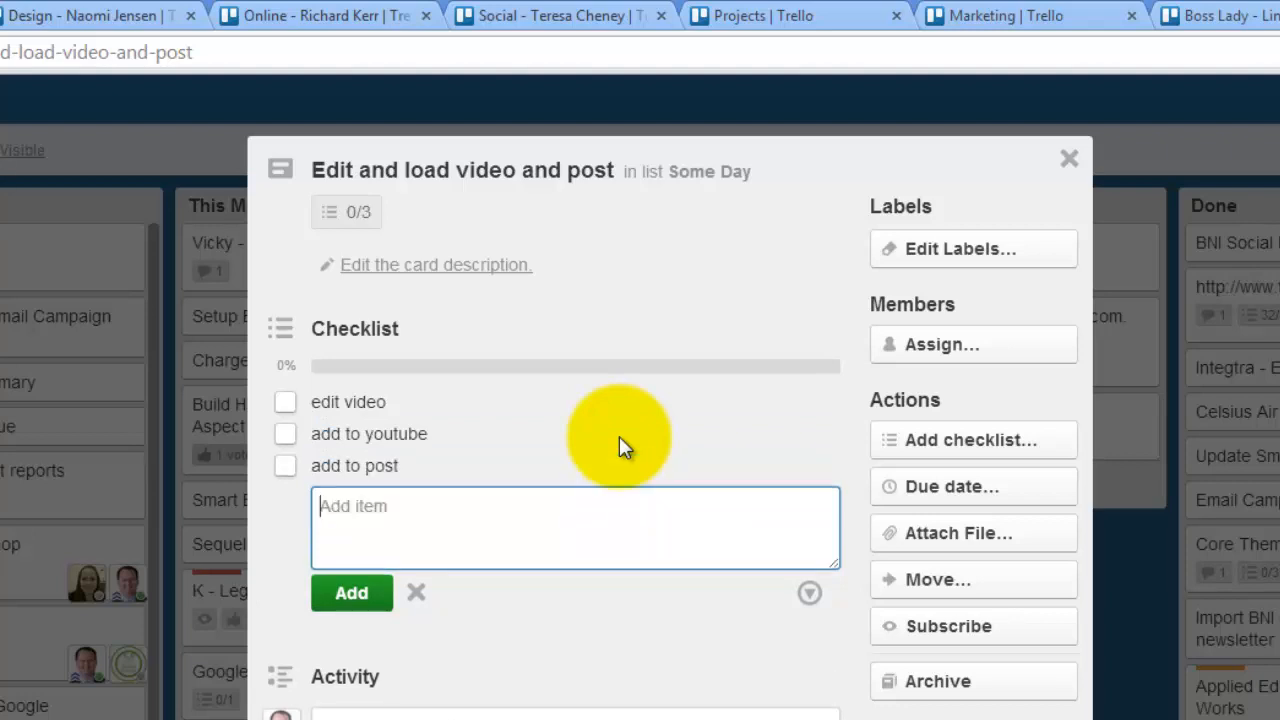
- Review the member assignment and label options of the "Edit and load video and post" card
left_click(956, 360)
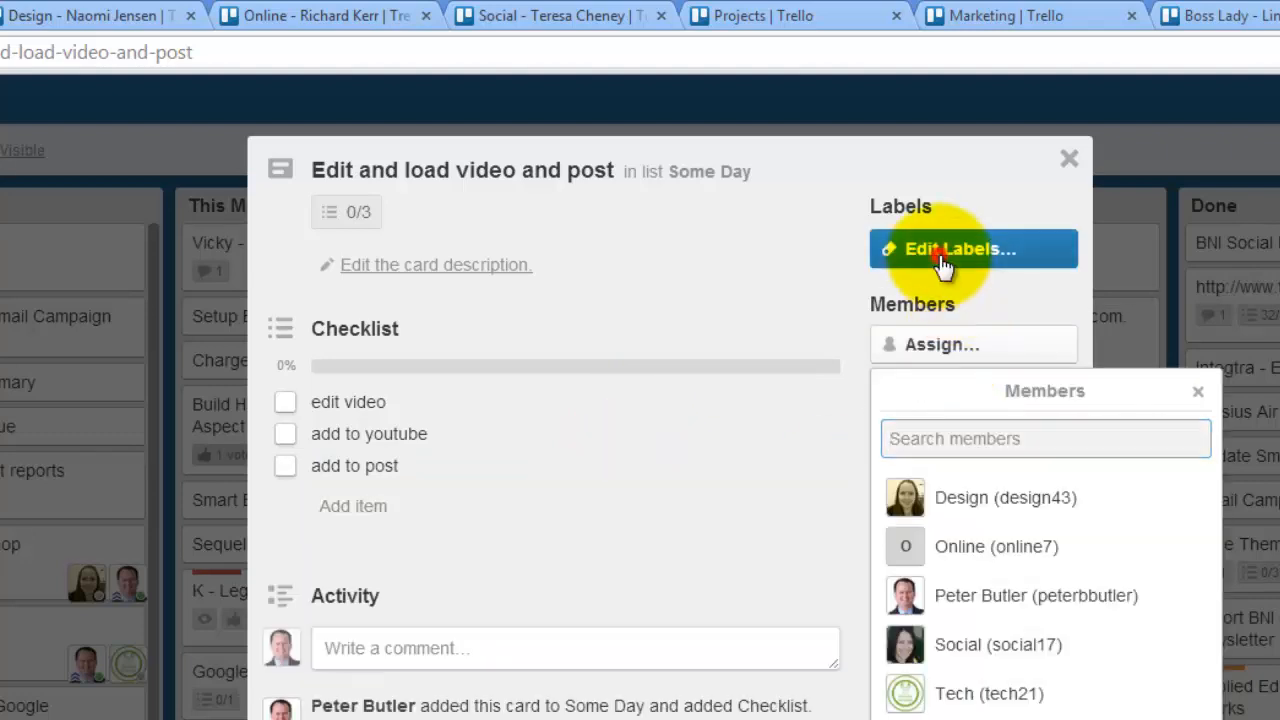
left_click(943, 262)
left_click(781, 450)
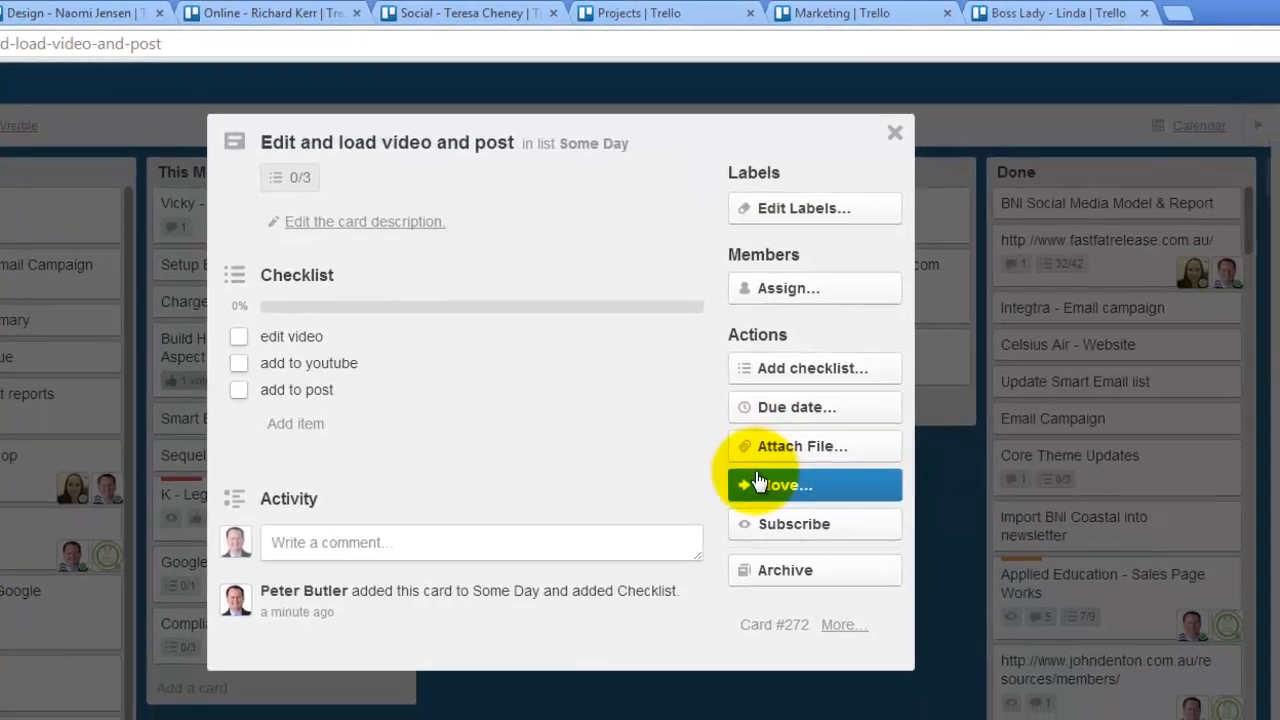
- Review the board, list and position options for moving the card to the Design board, and close the card without moving it
left_click(905, 578)
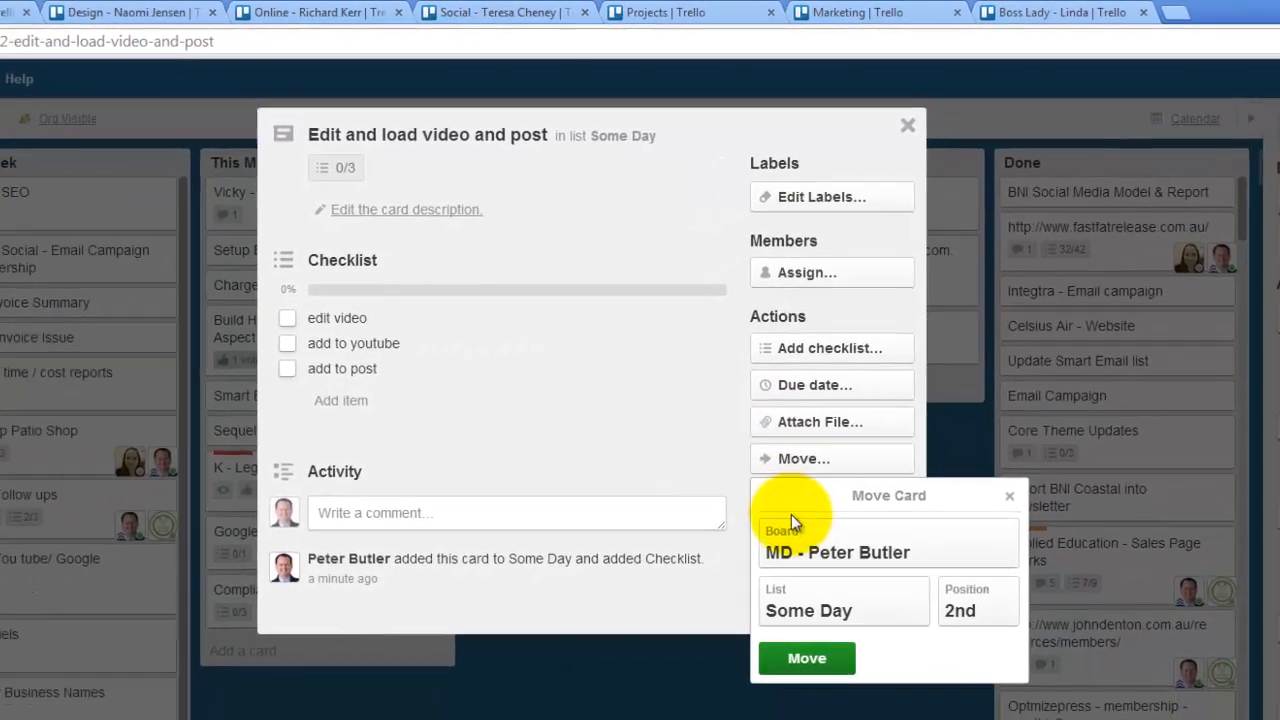
left_click(785, 575)
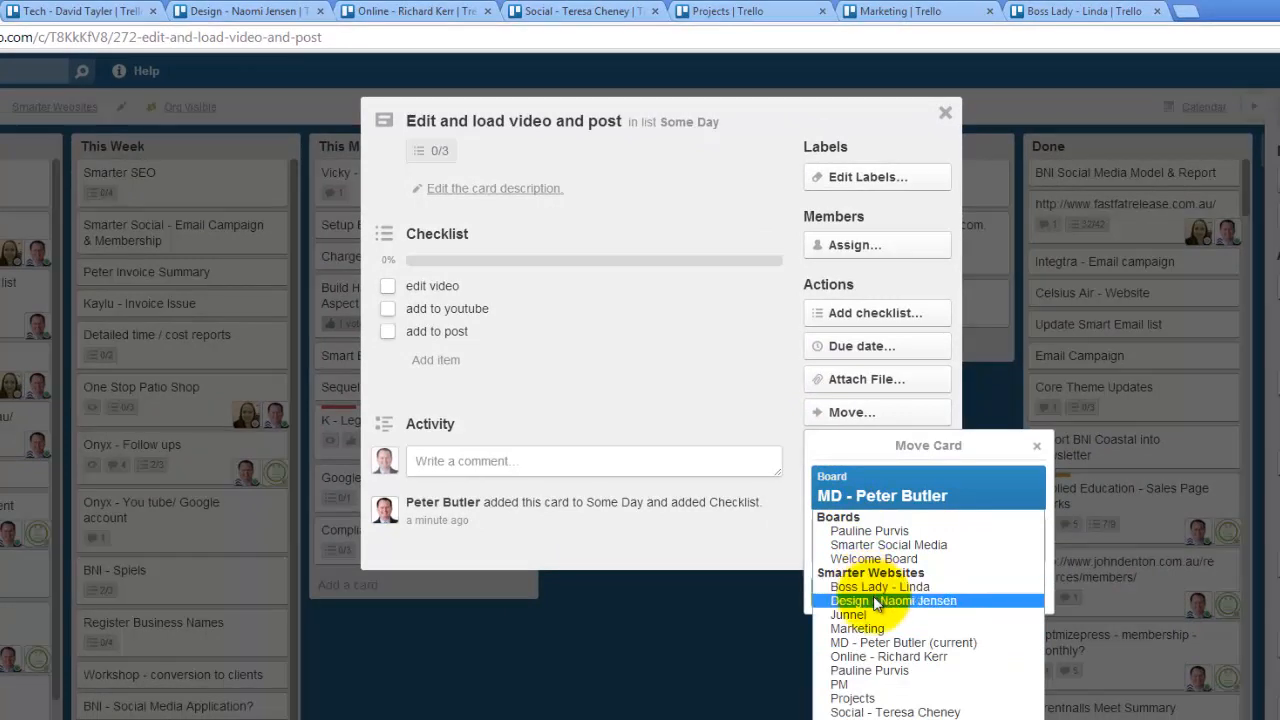
left_click(875, 600)
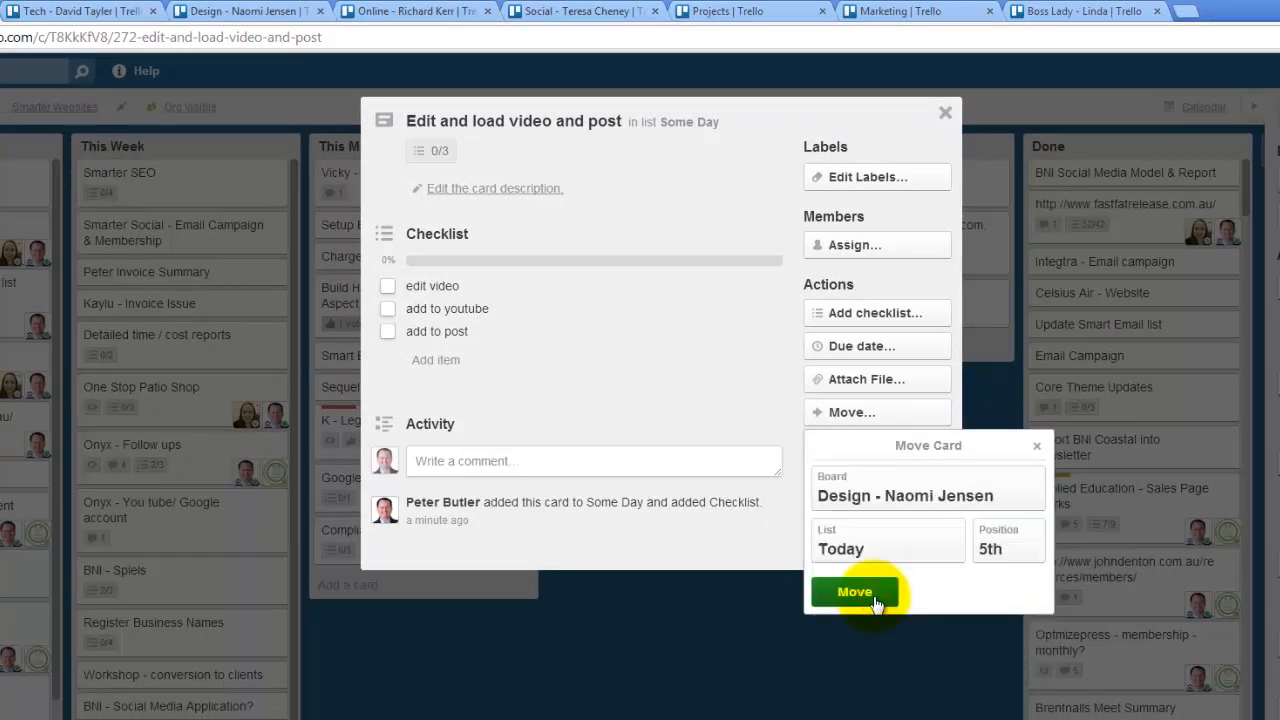
left_click(908, 556)
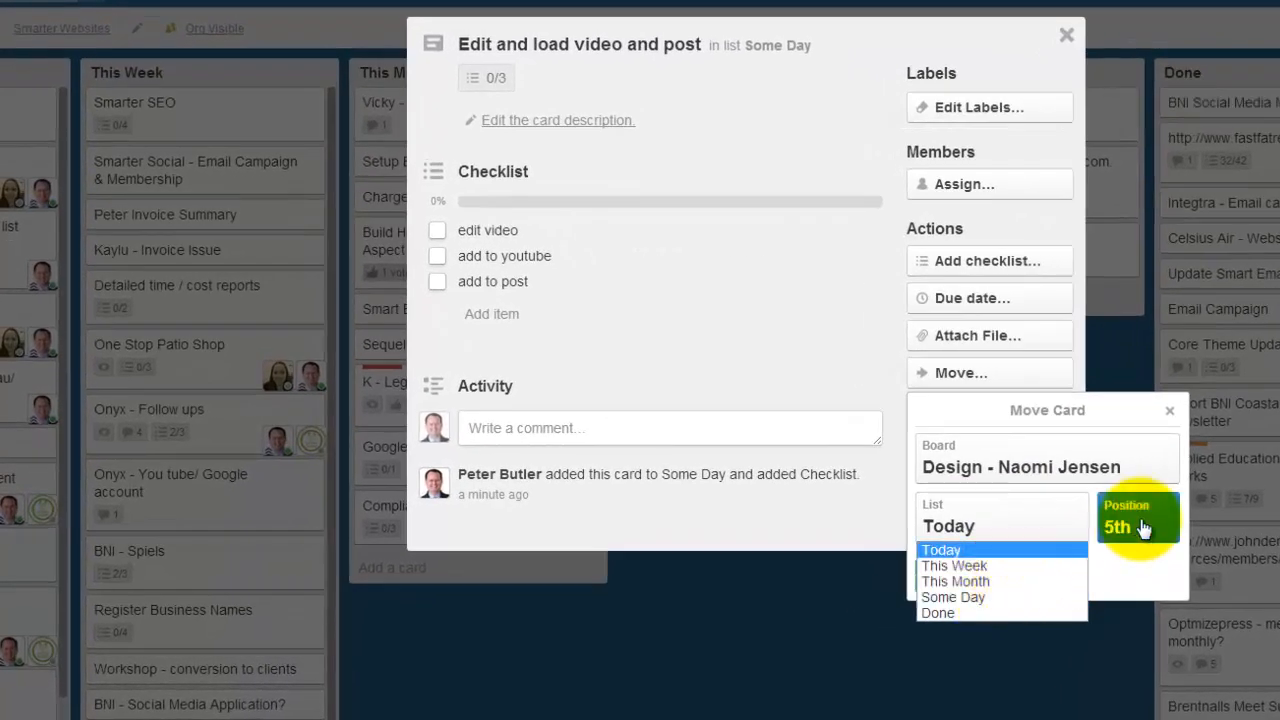
left_click(1169, 411)
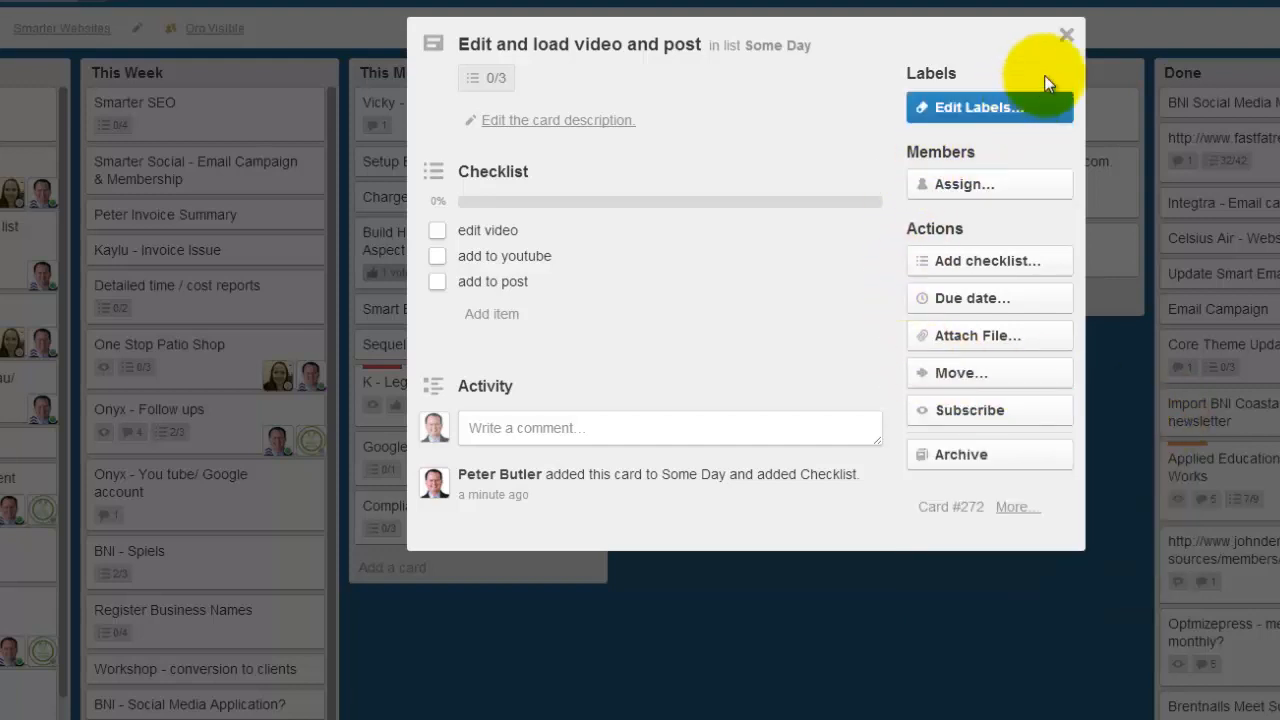
left_click(1067, 34)
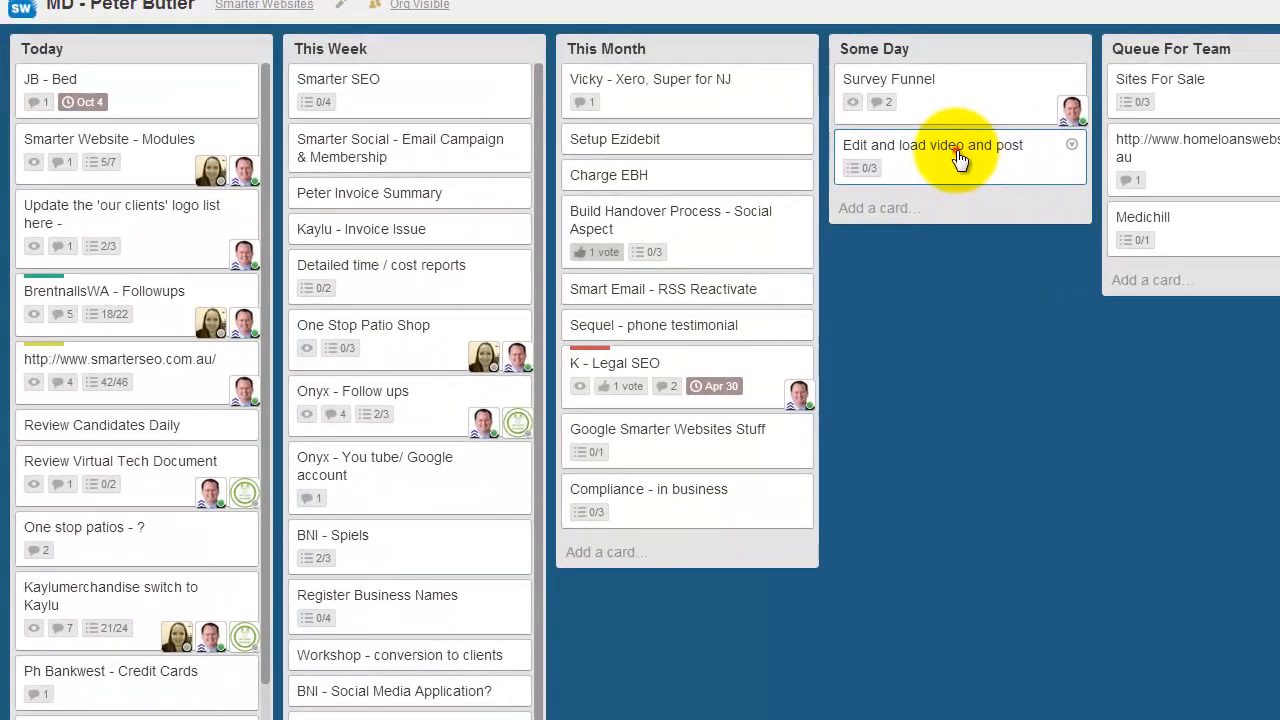
- Move the "Edit and load video and post" card to the top of the Today list and on to the top of the Done list
left_click_drag(958, 160, 118, 82)
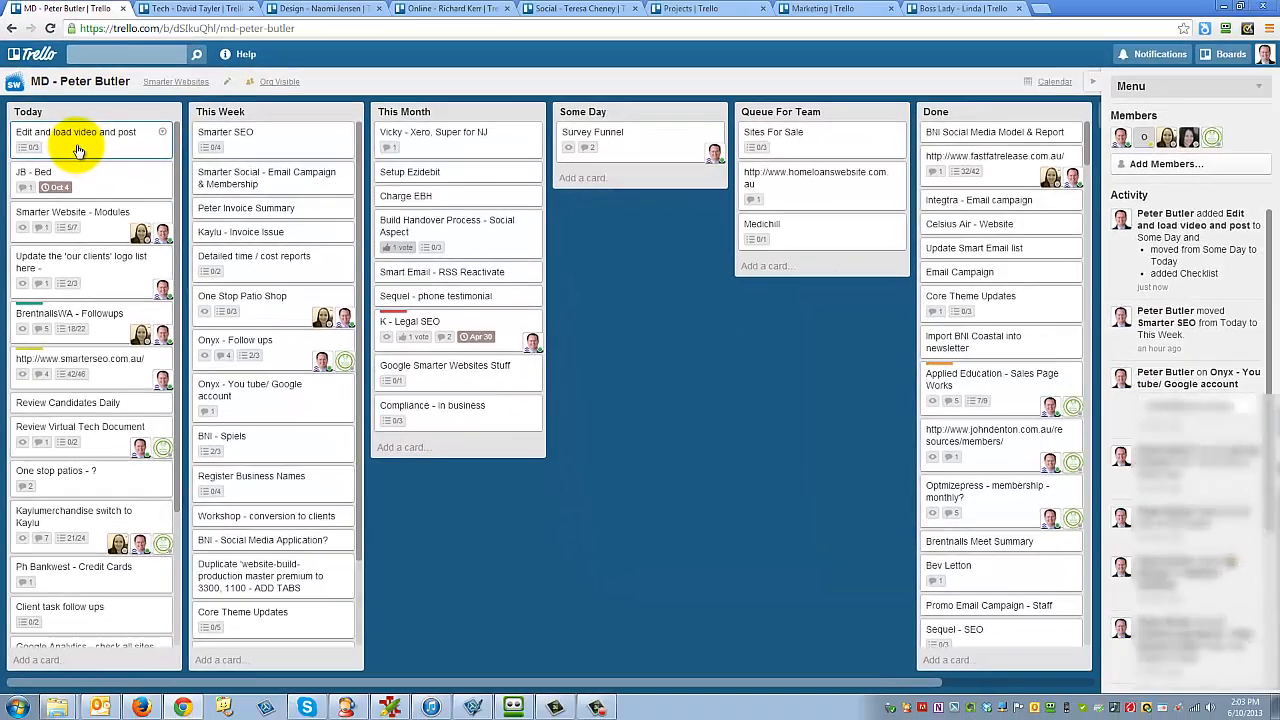
left_click_drag(79, 150, 1000, 136)
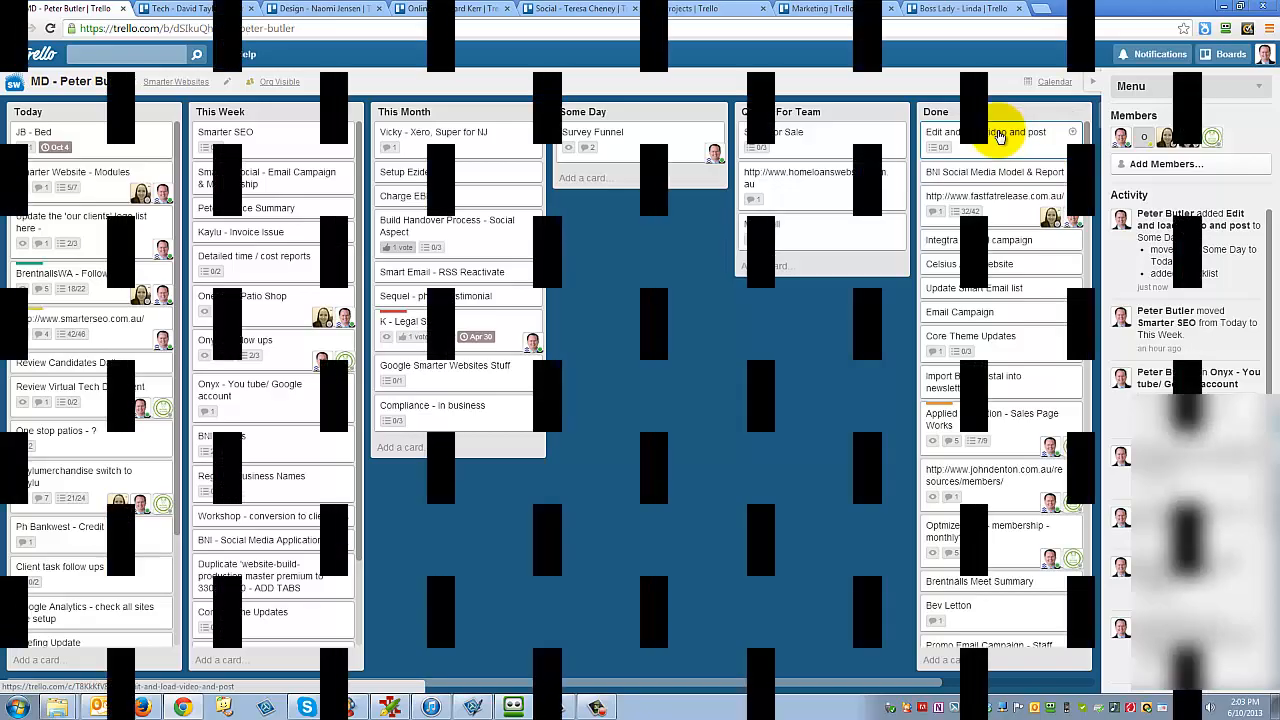